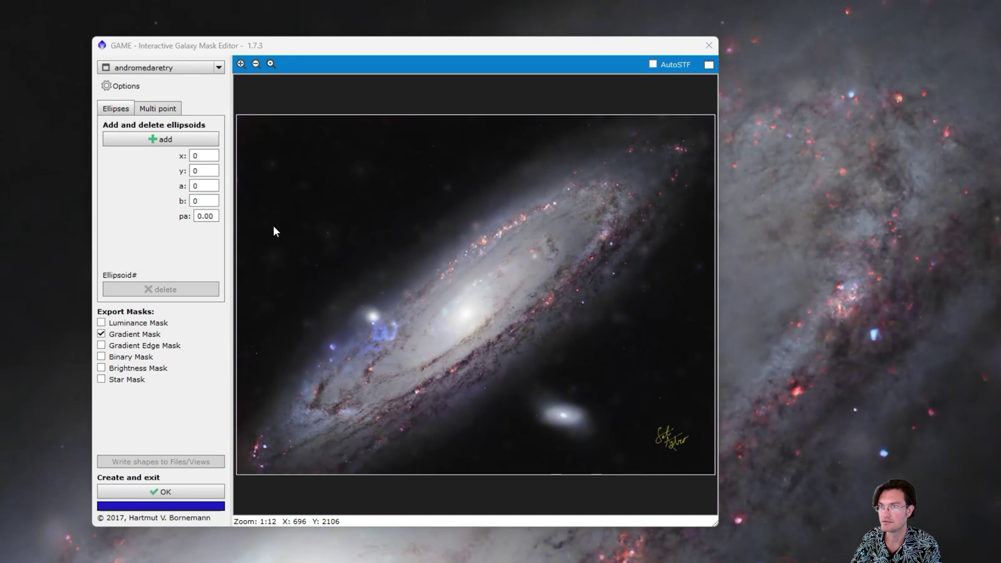
Step: Add an ellipsoid and fit it over Andromeda's disk (x 4476, y 3786, a 5261, b 1385, pa -38.0)
left_click(145, 139)
left_click_drag(474, 295, 493, 336)
left_click(490, 335)
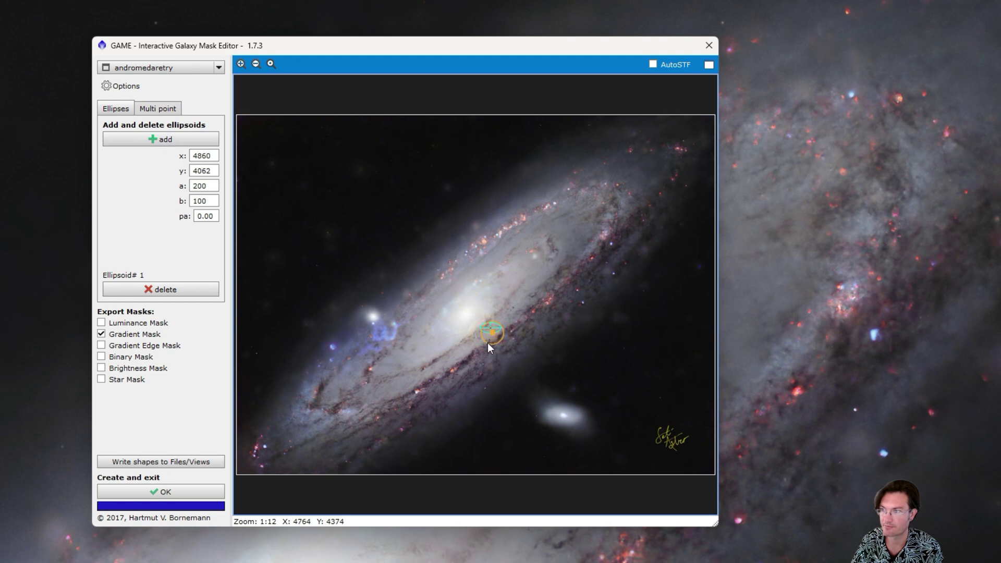
left_click_drag(489, 333, 534, 367)
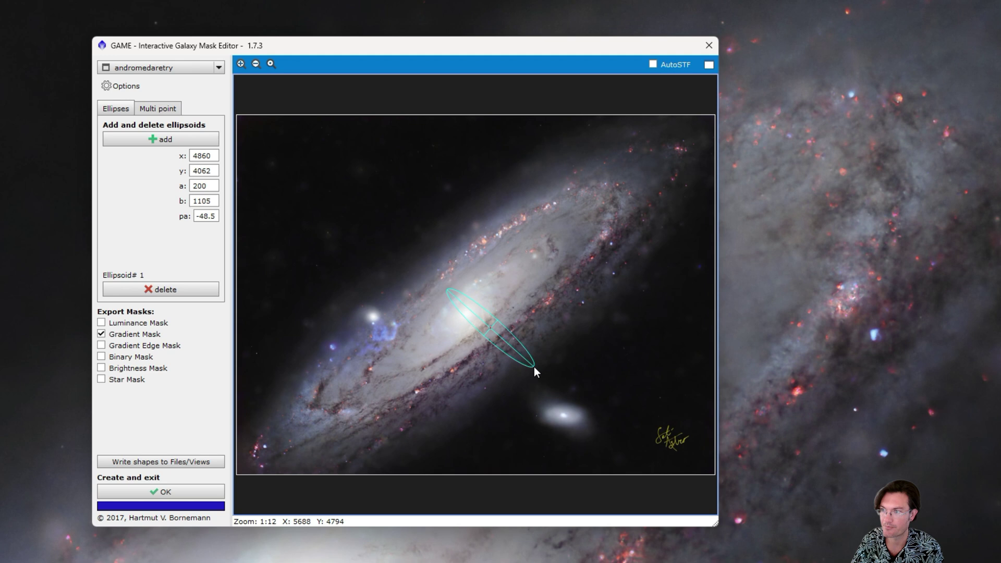
left_click_drag(490, 327, 473, 315)
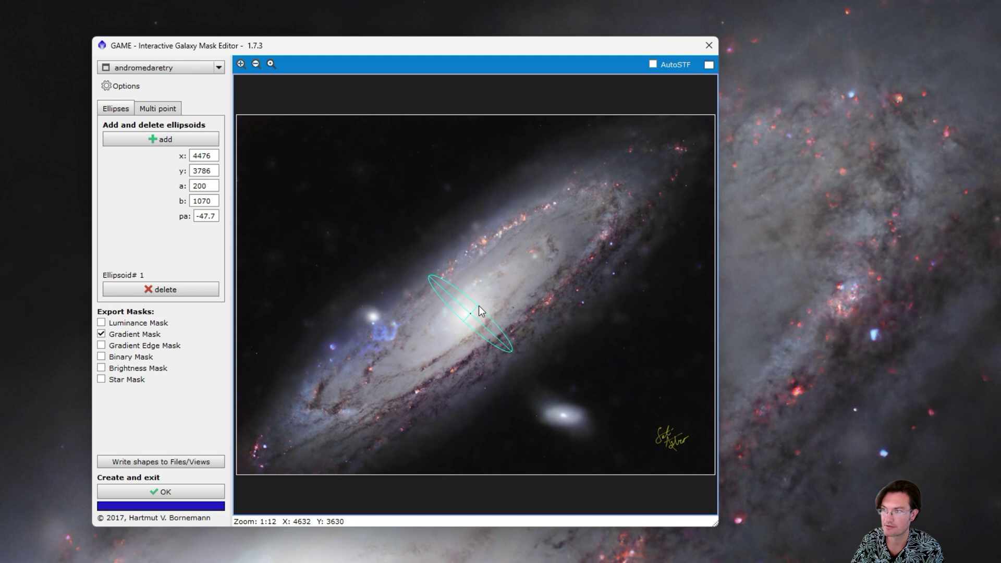
left_click_drag(478, 305, 689, 144)
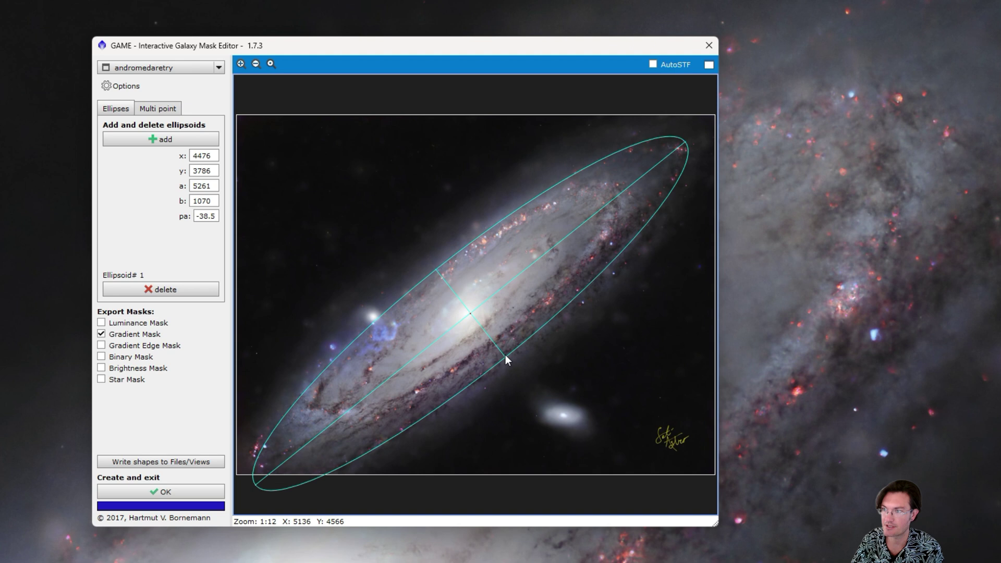
left_click_drag(506, 359, 515, 371)
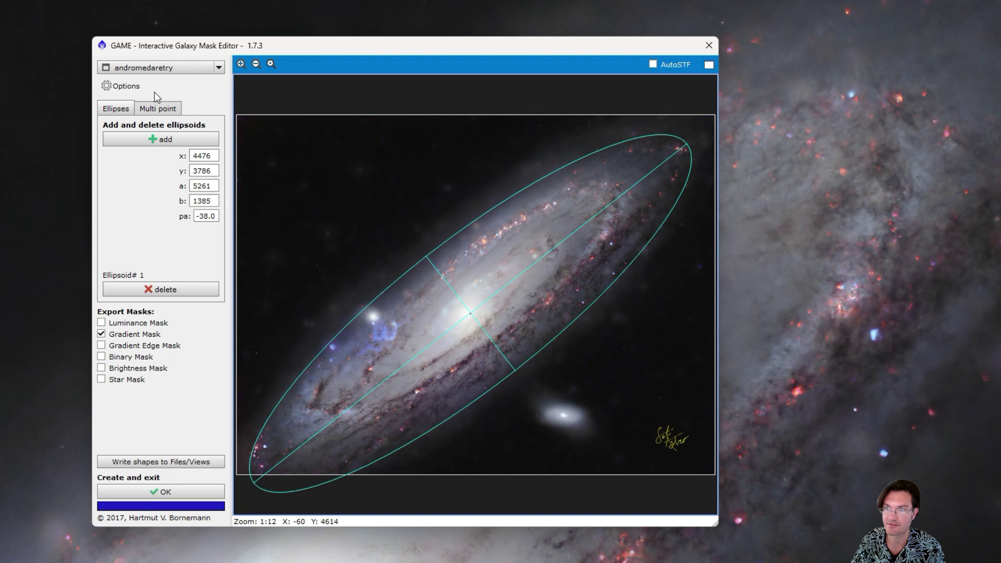
Step: Delete the galaxy ellipse from the Ellipses tab and return to Multi point
left_click(156, 110)
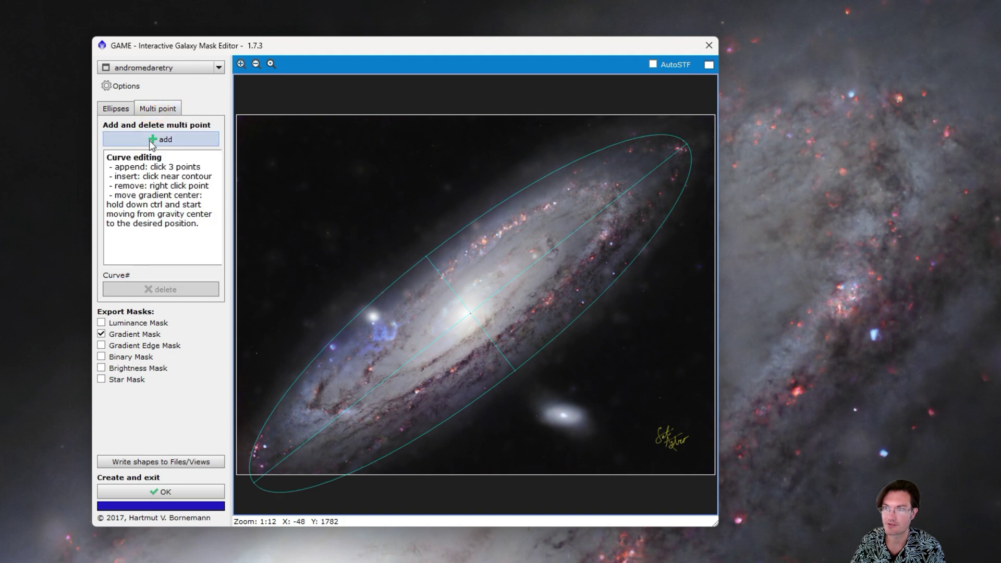
left_click(111, 109)
left_click(146, 291)
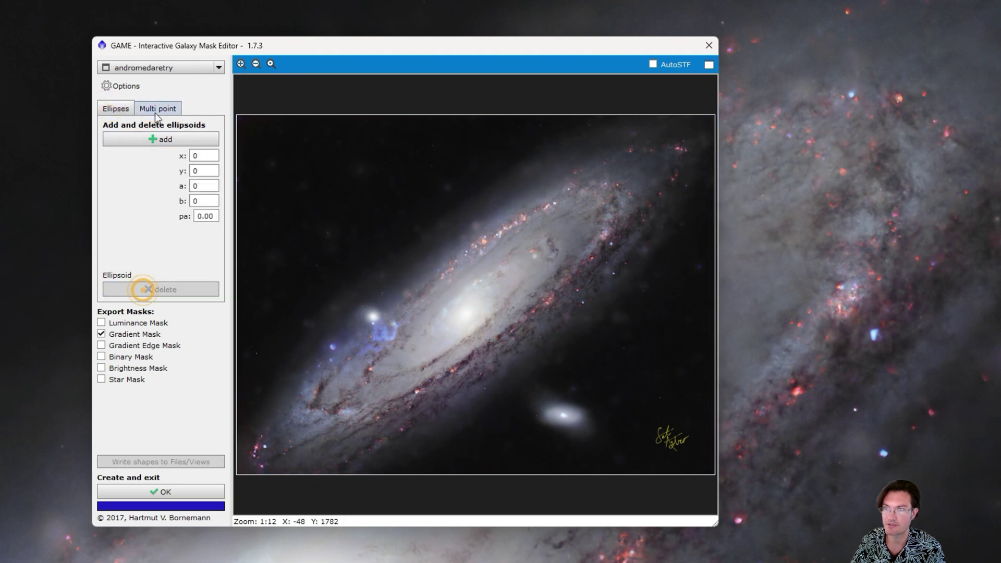
left_click(155, 111)
Step: Add a multi-point curve and shape its points around the galaxy core
left_click(207, 140)
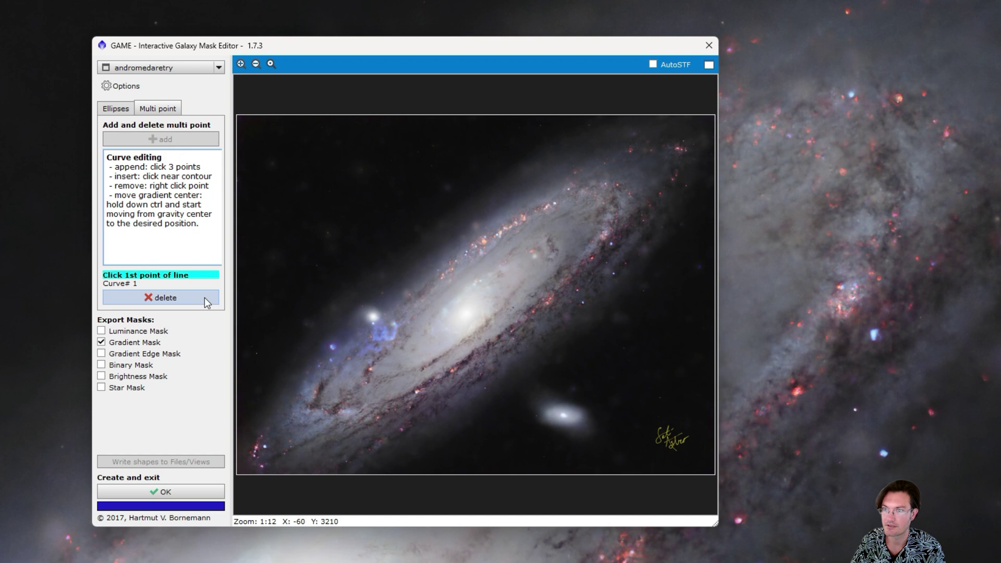
left_click(491, 337)
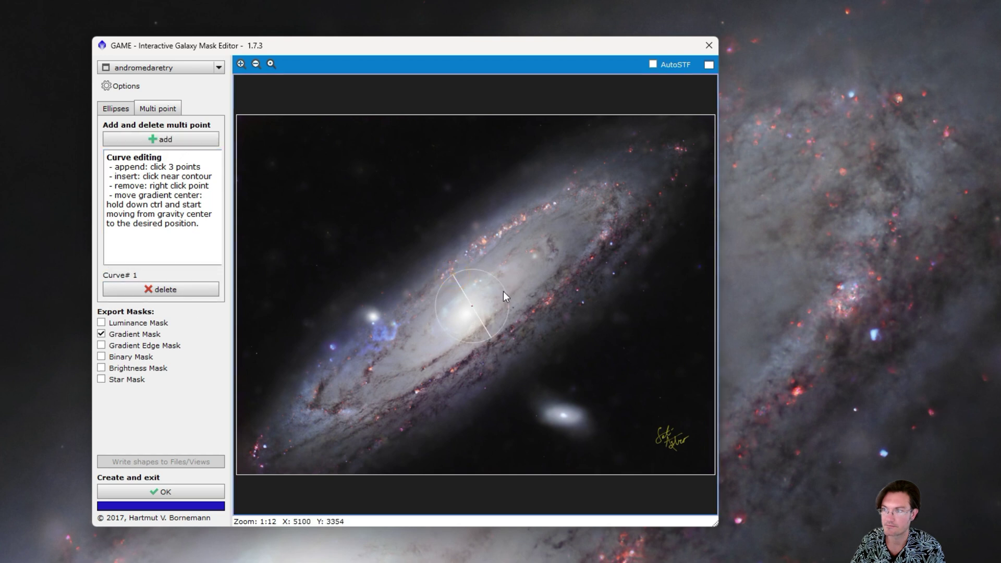
left_click(589, 322)
left_click(571, 244)
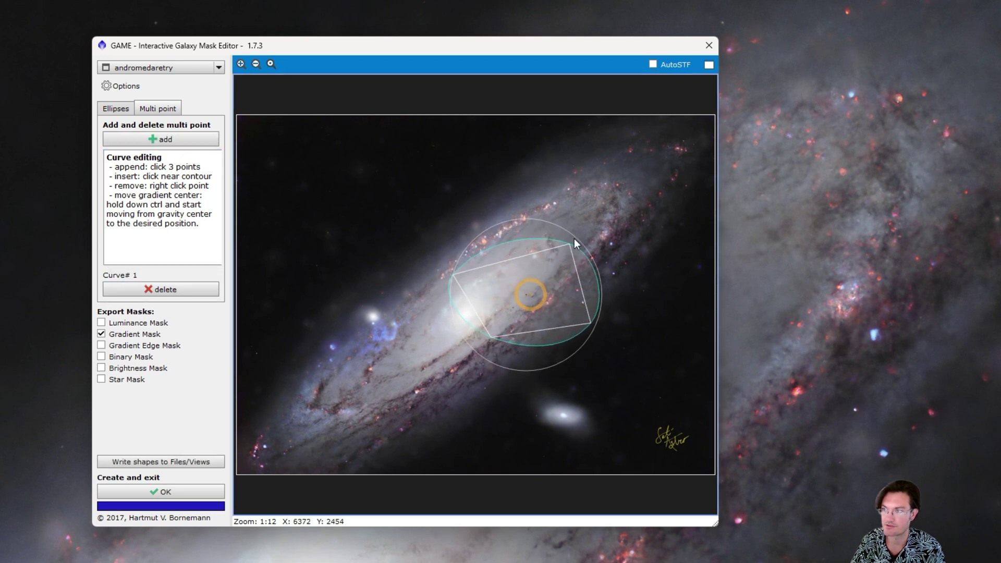
left_click_drag(573, 240, 578, 236)
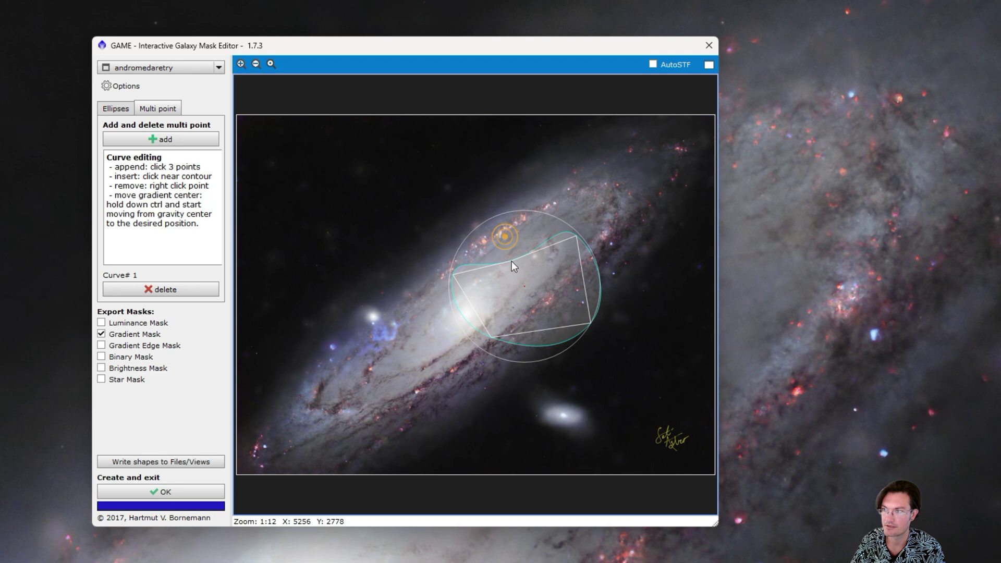
left_click_drag(511, 262, 472, 202)
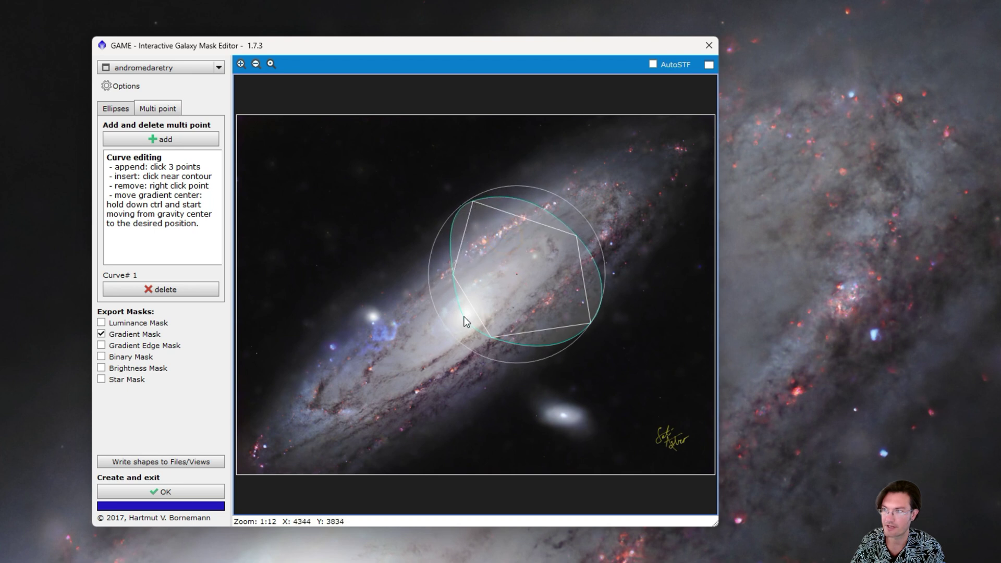
mouse_move(466, 322)
left_mouse_down()
mouse_move(450, 332)
mouse_move(489, 346)
mouse_move(499, 334)
mouse_move(536, 373)
left_mouse_up()
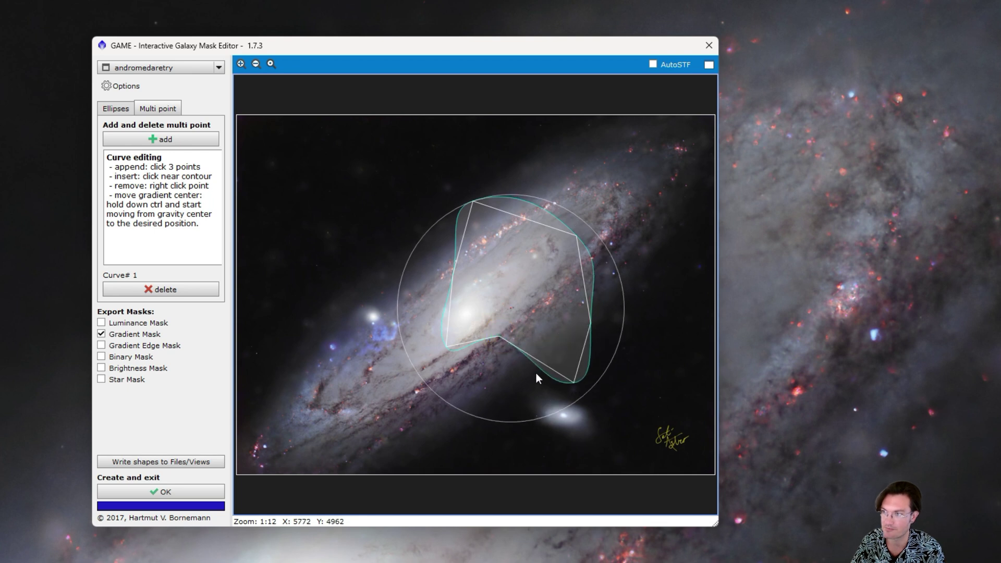
left_click_drag(499, 340, 454, 371)
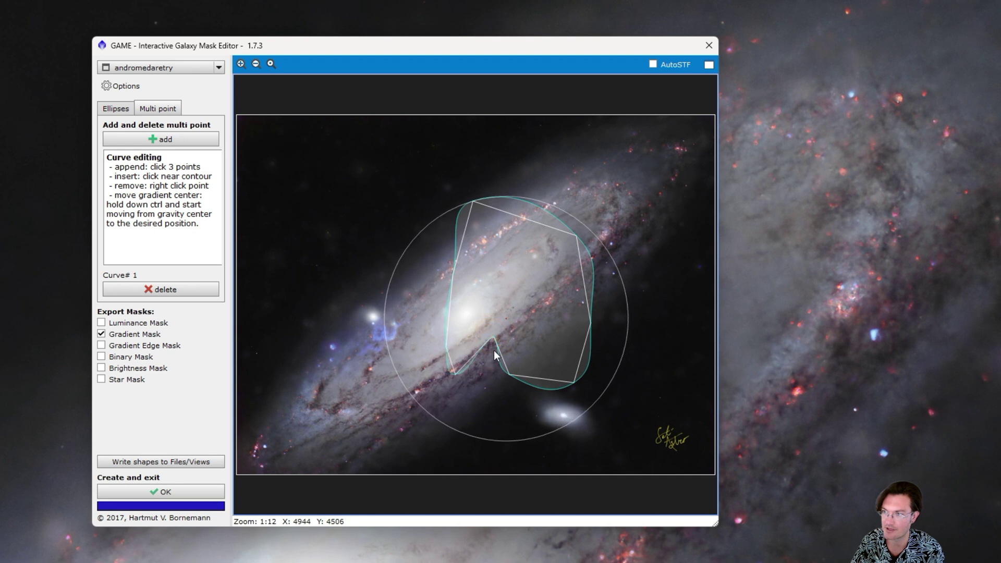
left_click_drag(492, 343, 481, 385)
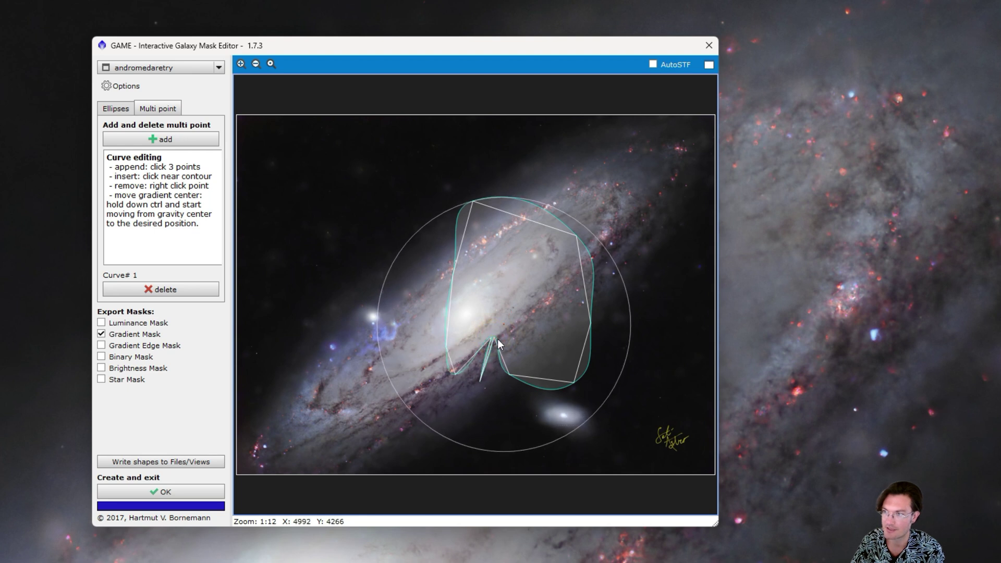
left_click_drag(493, 337, 496, 376)
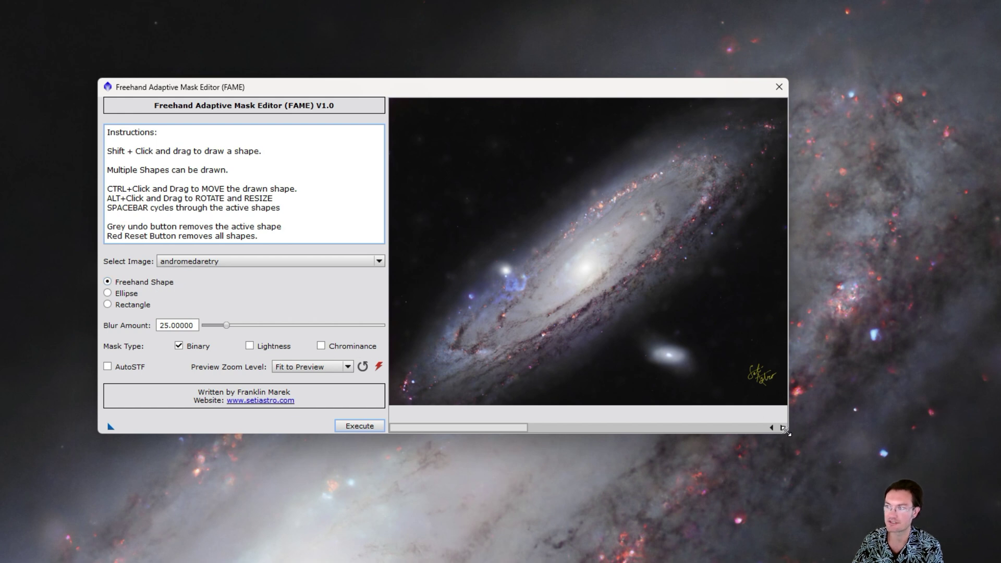
Step: Move and enlarge the FAME window to fill the screen, with the preview set to Fit to Preview
left_click_drag(455, 92, 377, 30)
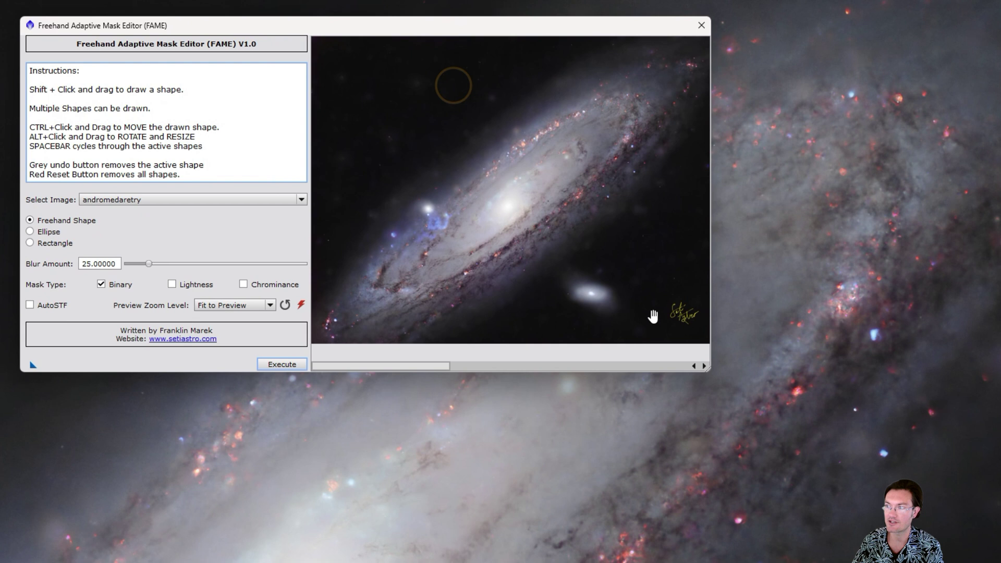
left_click_drag(706, 370, 995, 557)
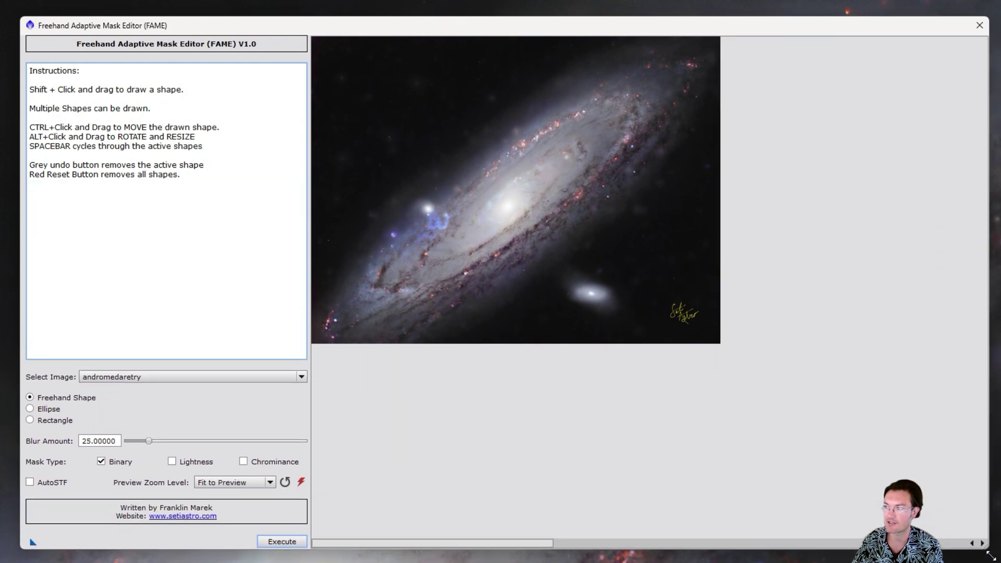
left_click(244, 490)
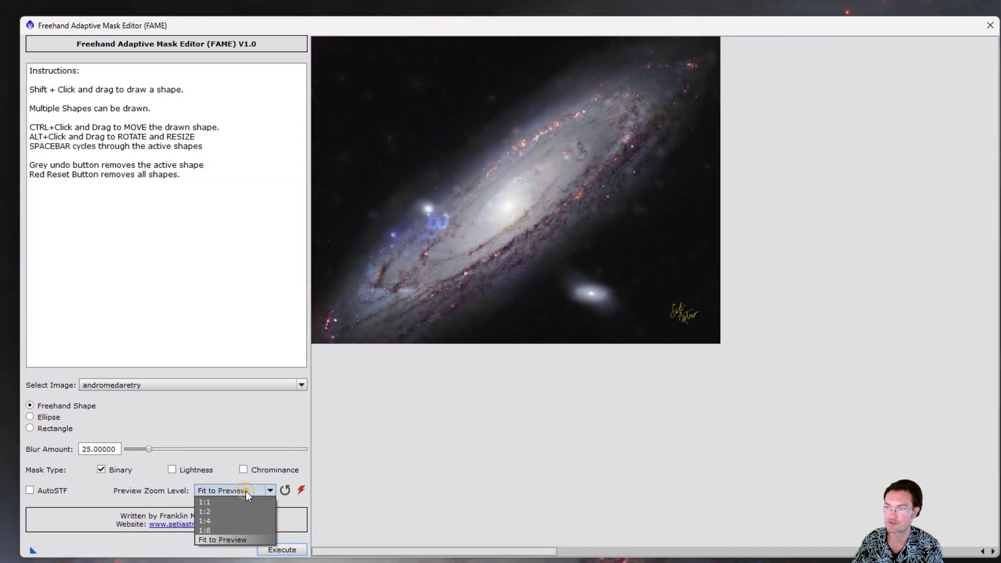
left_click(237, 539)
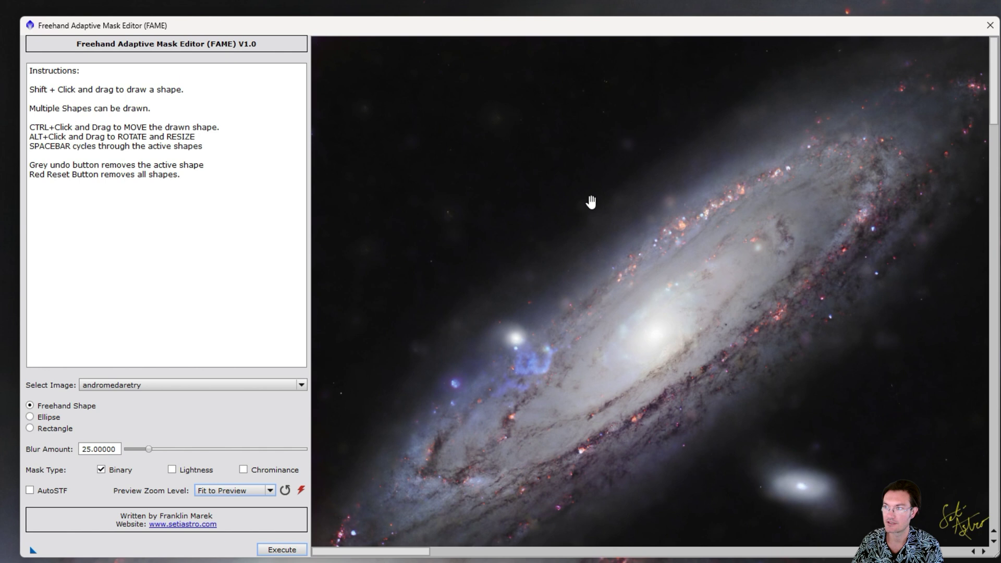
Step: Draw a four-lobed freehand shape above Andromeda, then move it up-left, shrink and rotate it
mouse_move(495, 154)
left_mouse_down()
mouse_move(470, 145)
mouse_move(441, 168)
mouse_move(472, 184)
mouse_move(472, 225)
mouse_move(445, 268)
mouse_move(493, 283)
mouse_move(526, 255)
mouse_move(632, 277)
mouse_move(617, 229)
mouse_move(588, 206)
mouse_move(644, 128)
mouse_move(581, 107)
mouse_move(555, 151)
mouse_move(492, 150)
left_mouse_up()
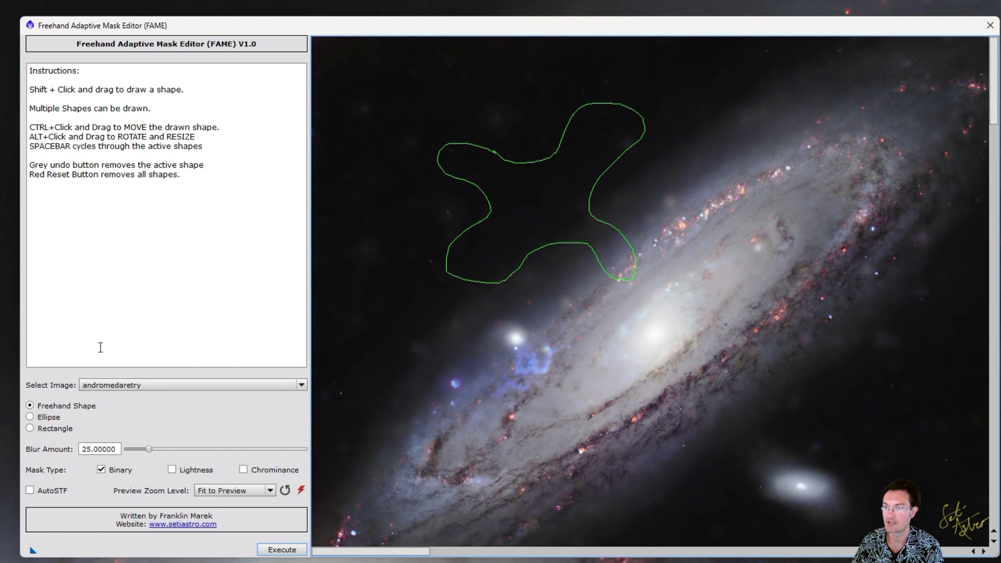
left_click_drag(539, 196, 518, 196)
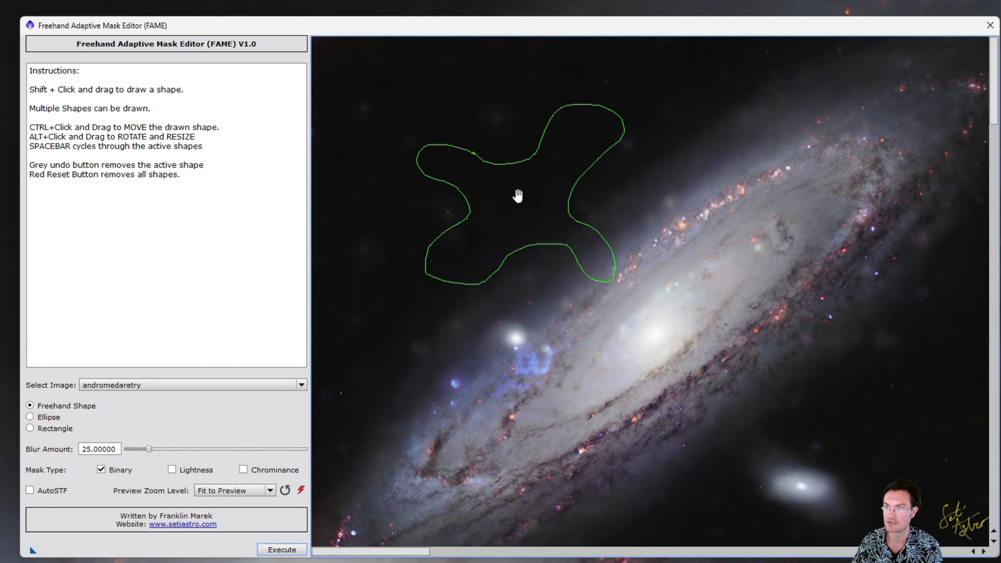
mouse_move(591, 261)
left_mouse_down()
mouse_move(603, 224)
mouse_move(682, 230)
mouse_move(594, 214)
mouse_move(538, 235)
mouse_move(556, 277)
mouse_move(583, 272)
mouse_move(577, 214)
mouse_move(638, 202)
mouse_move(567, 249)
mouse_move(585, 282)
mouse_move(576, 250)
left_mouse_up()
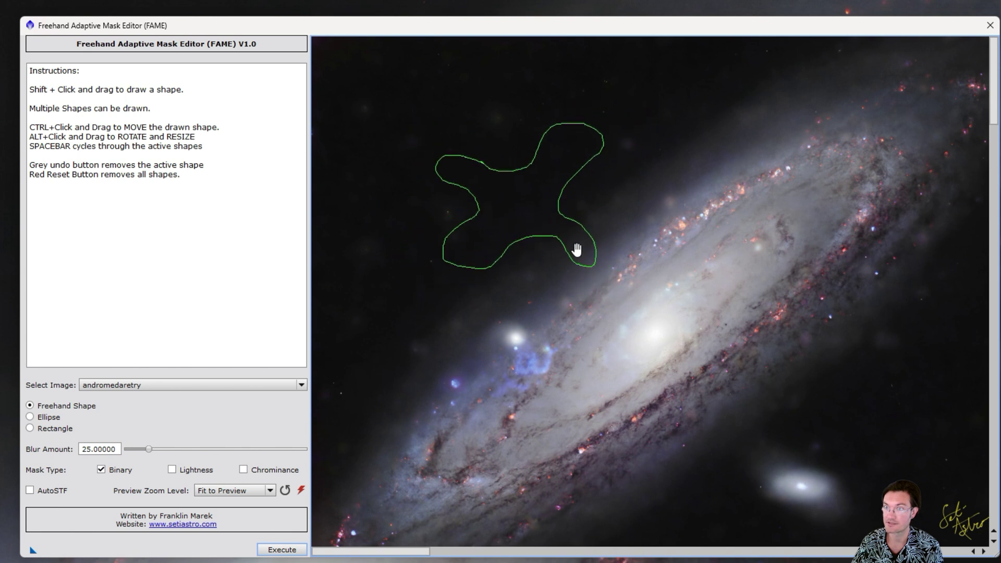
Step: Draw an ellipse and rotate, move and stretch it to cover Andromeda's whole disk
left_click(48, 418)
left_click_drag(428, 347, 865, 448)
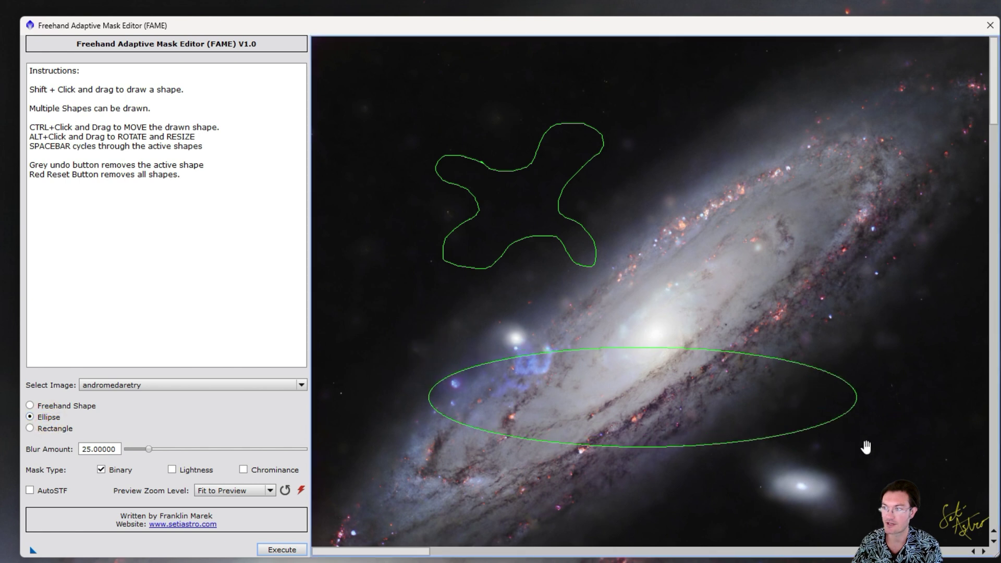
left_click_drag(835, 413, 806, 278)
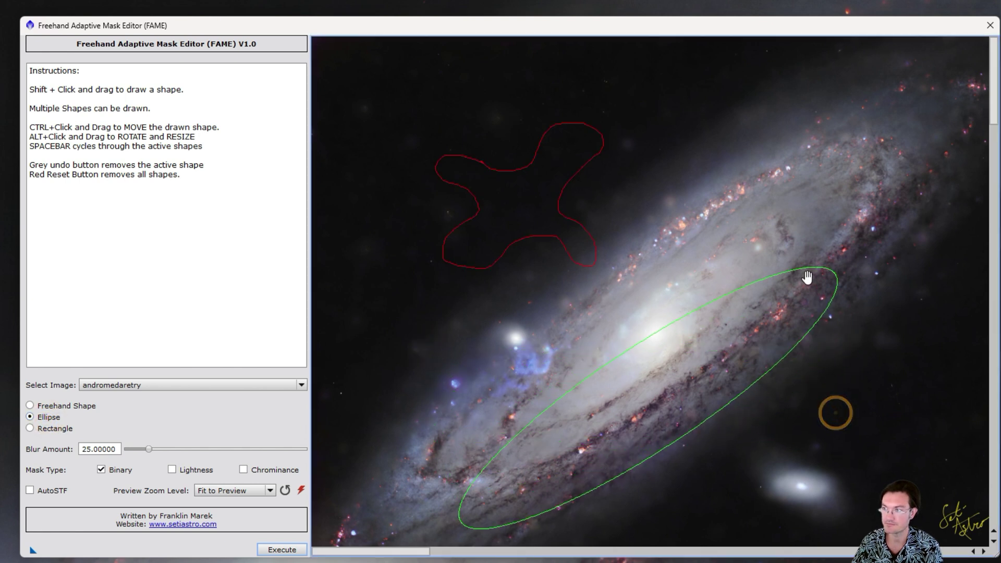
left_click_drag(652, 374, 663, 293)
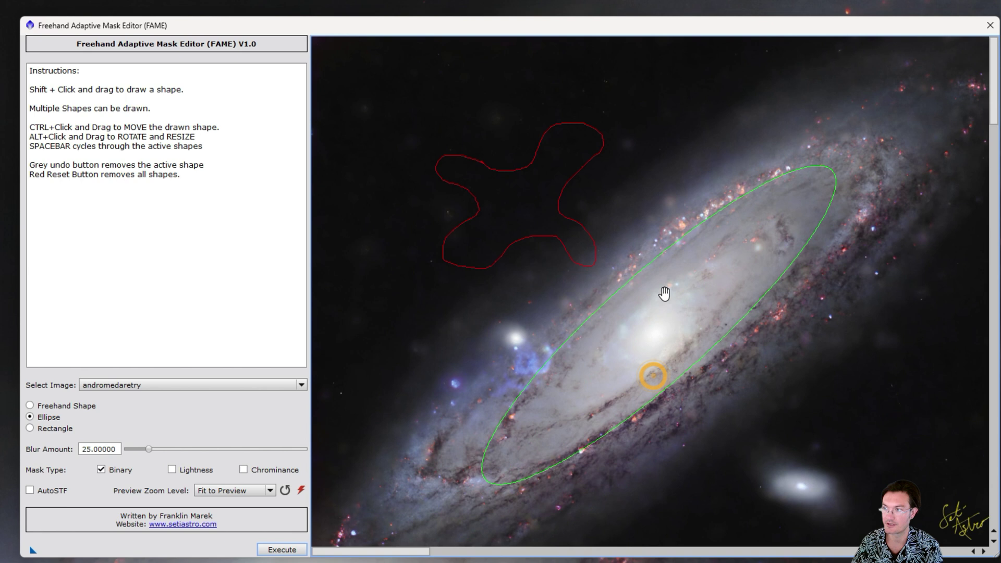
left_click_drag(842, 193, 985, 129)
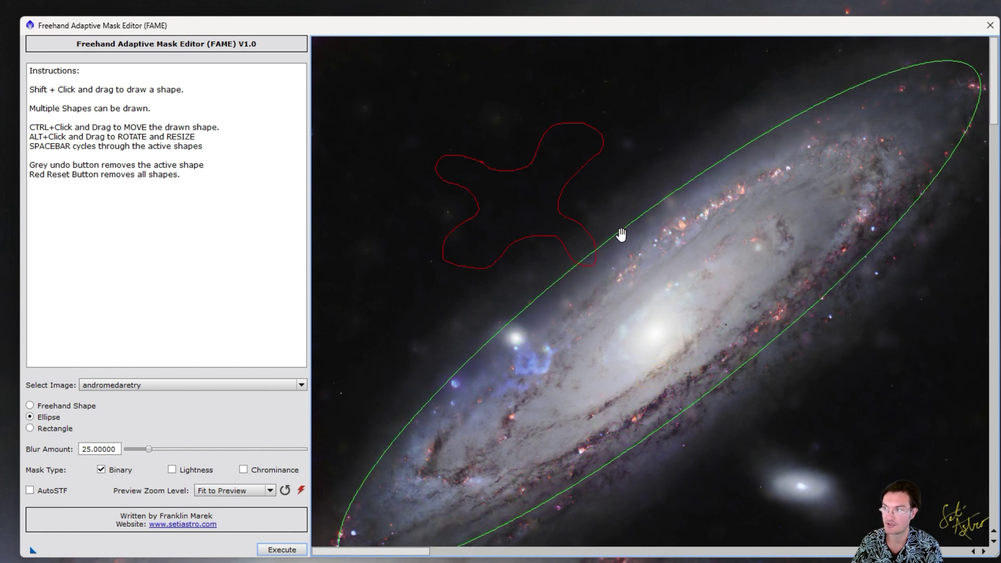
left_click_drag(659, 286, 659, 311)
left_click_drag(541, 516, 511, 553)
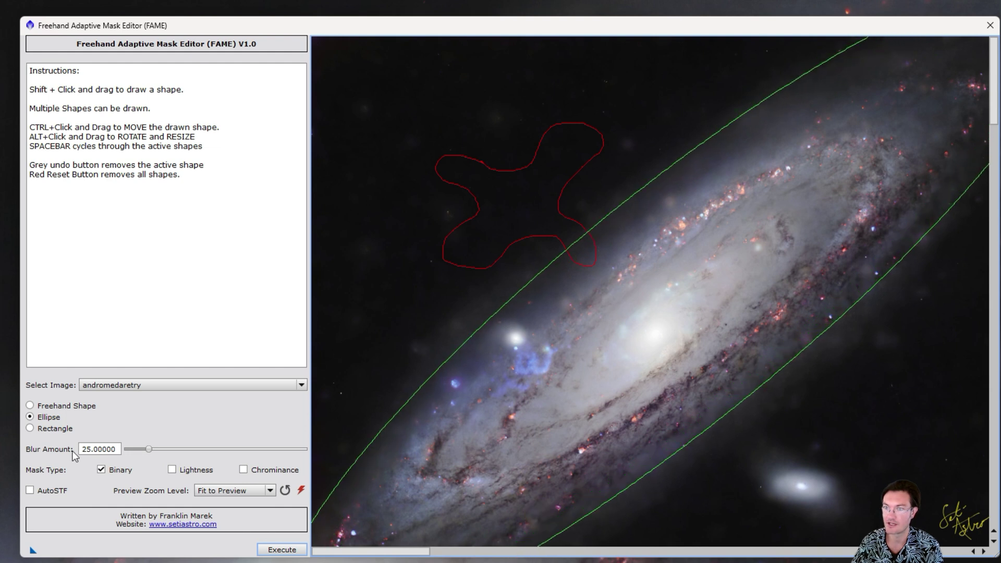
Step: Draw a rectangle boxing the small companion galaxy
left_click(61, 430)
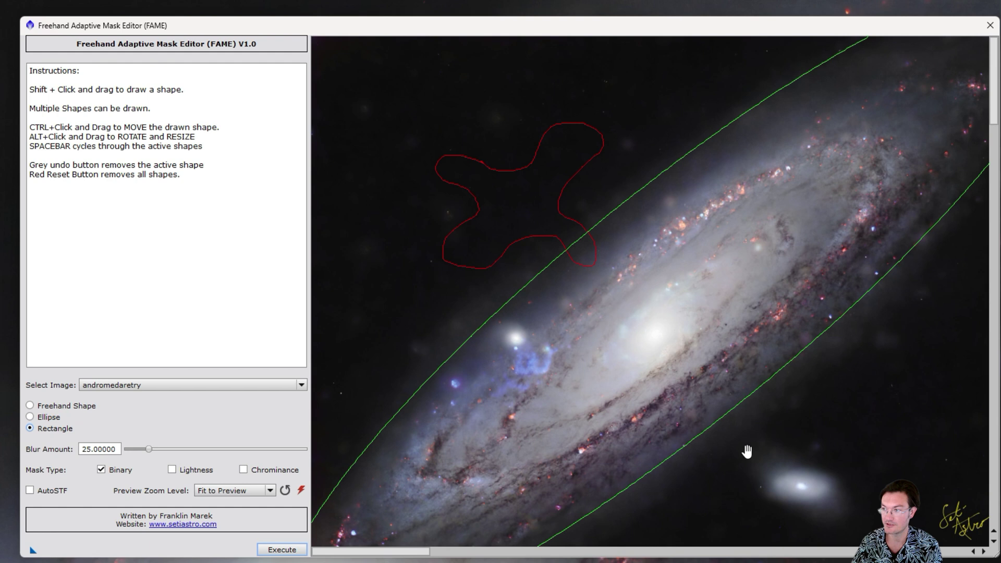
mouse_move(717, 434)
left_mouse_down()
mouse_move(871, 529)
mouse_move(879, 523)
left_mouse_up()
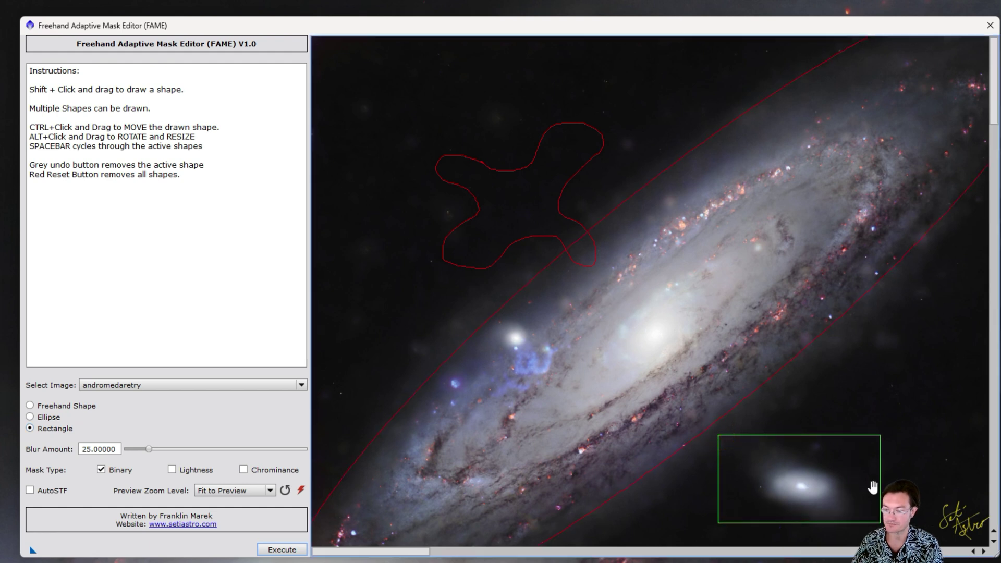
mouse_move(808, 489)
left_mouse_down()
mouse_move(832, 455)
mouse_move(806, 494)
left_mouse_up()
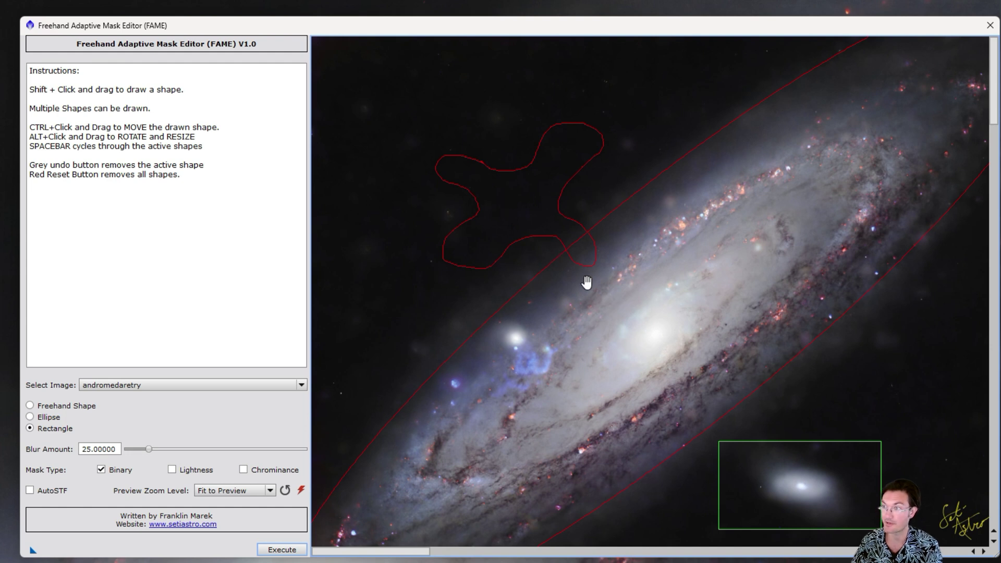
Step: Select the cross-shaped freehand outline, move it up-left, then rotate and shrink it
key("space")
key("space")
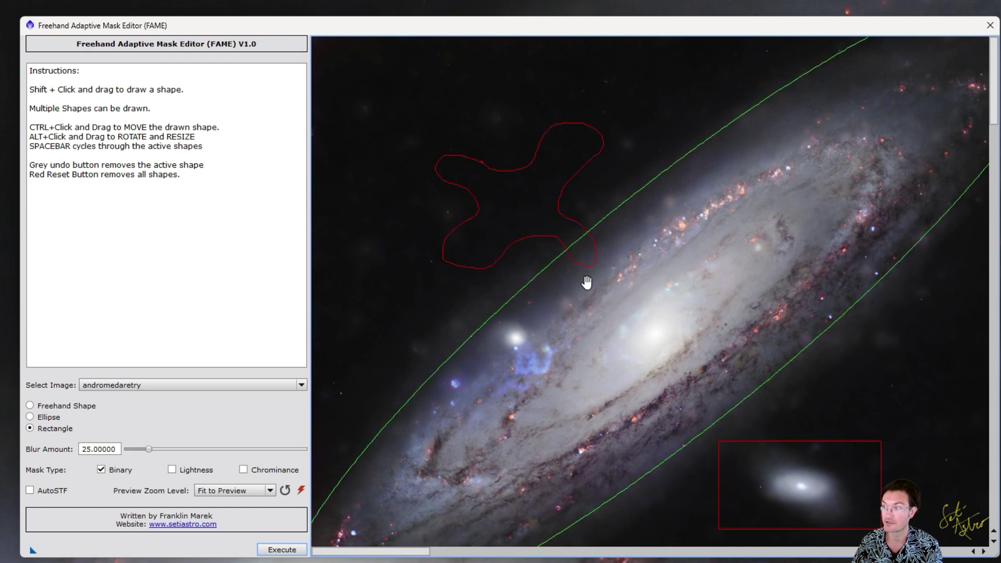
key("space")
key("space")
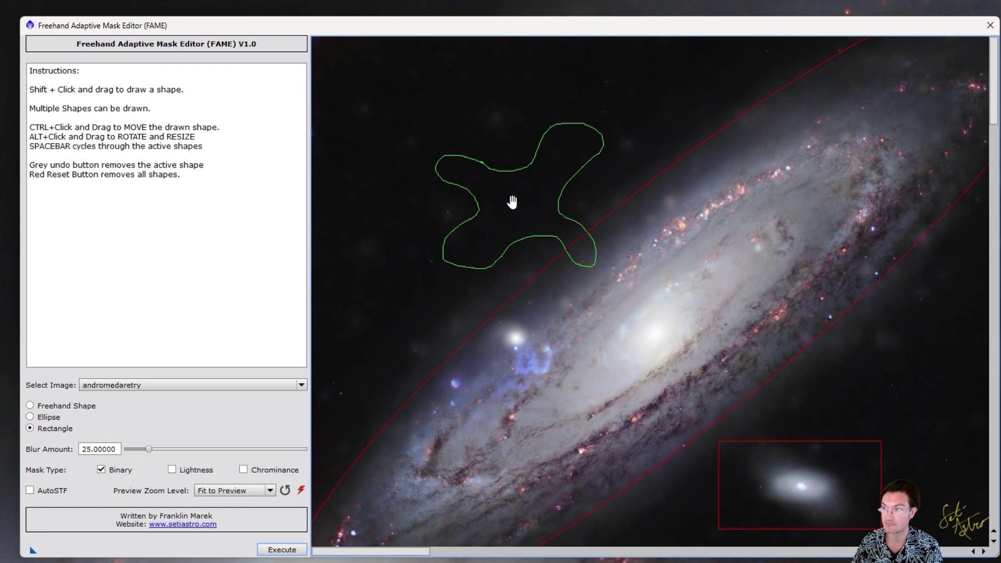
mouse_move(511, 202)
left_mouse_down()
mouse_move(450, 164)
mouse_move(458, 201)
mouse_move(513, 218)
mouse_move(494, 204)
left_mouse_up()
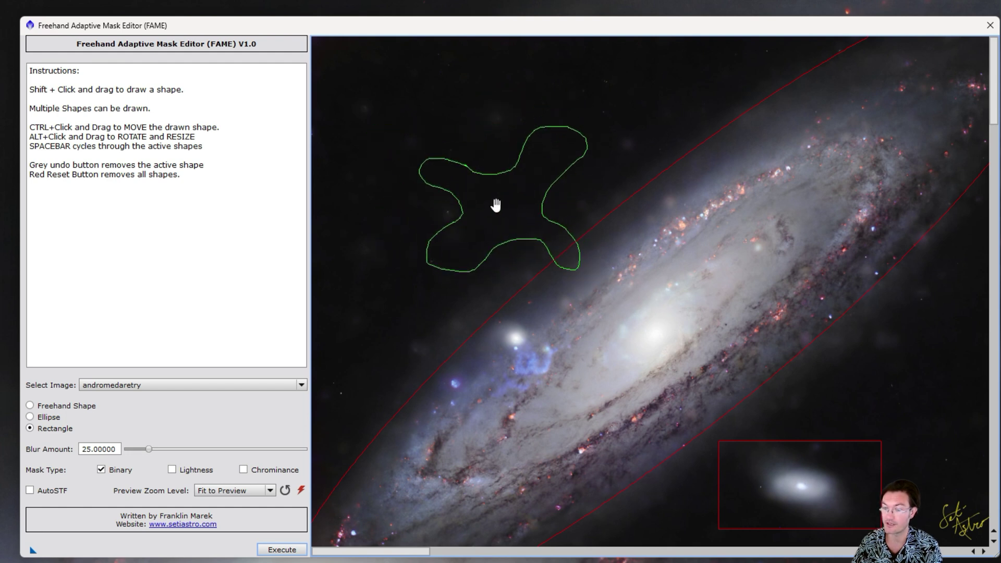
mouse_move(438, 268)
left_mouse_down()
mouse_move(449, 290)
mouse_move(480, 252)
mouse_move(473, 286)
left_mouse_up()
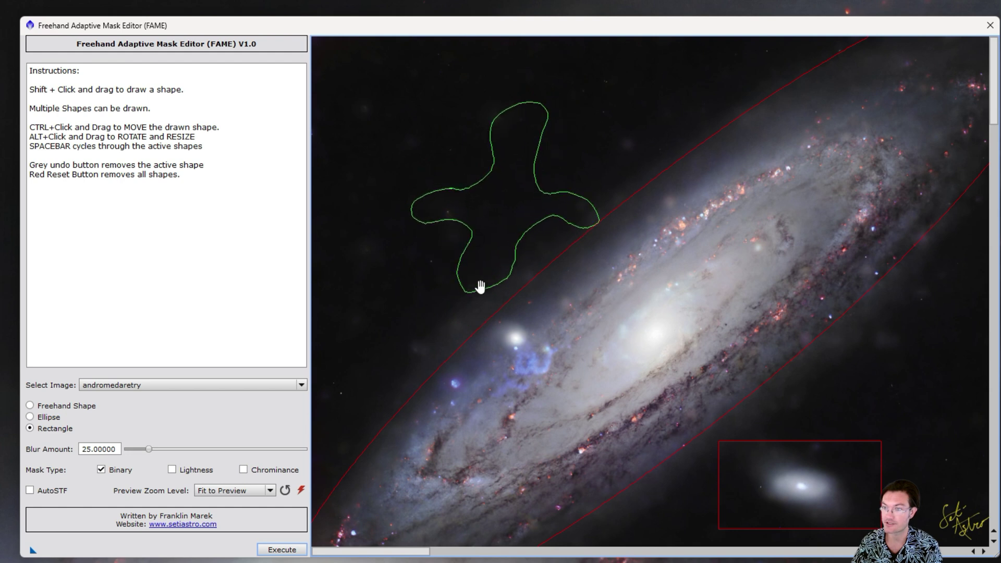
left_click_drag(479, 286, 480, 283)
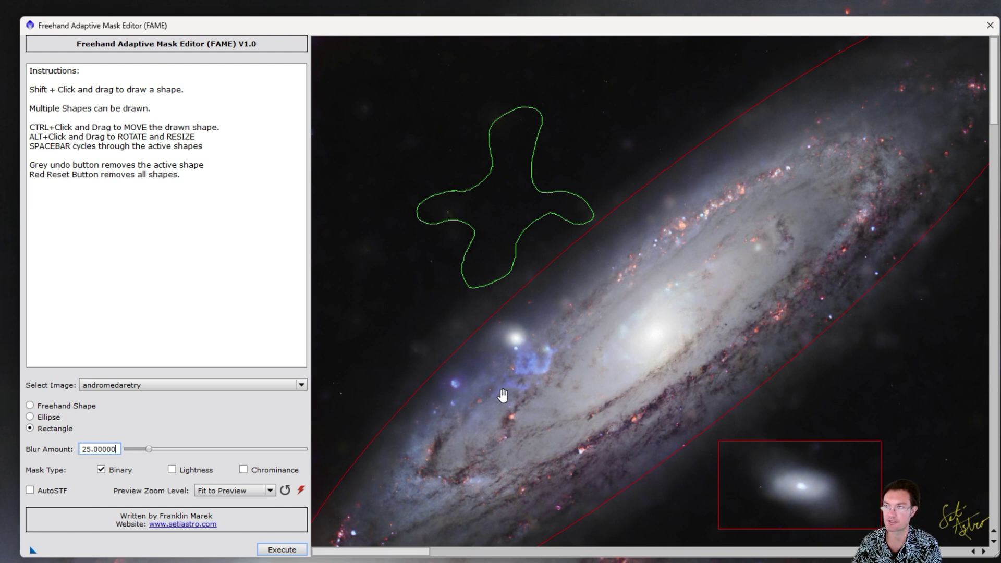
Step: Undo the three existing mask shapes one at a time
left_click(284, 491)
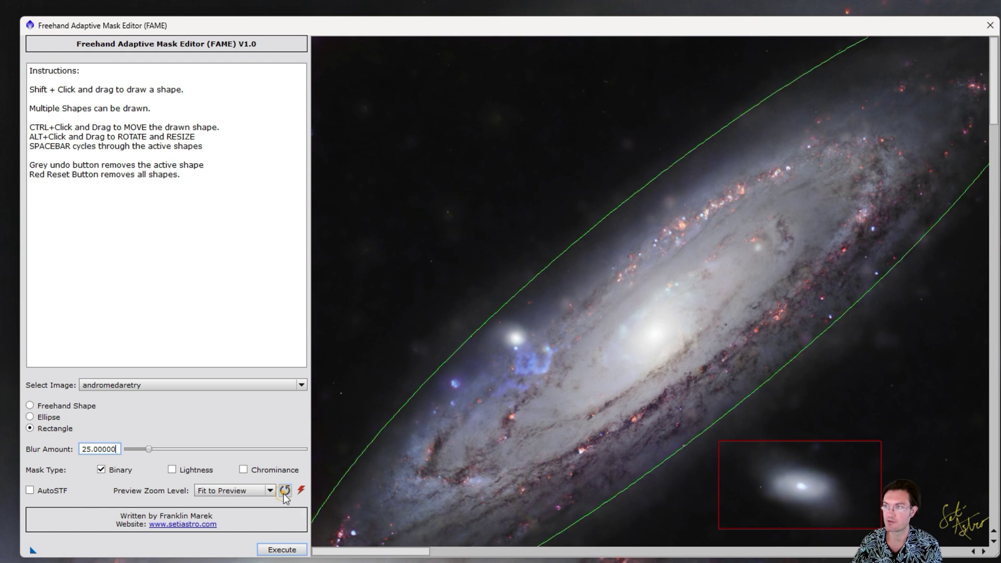
left_click(284, 491)
left_click(284, 491)
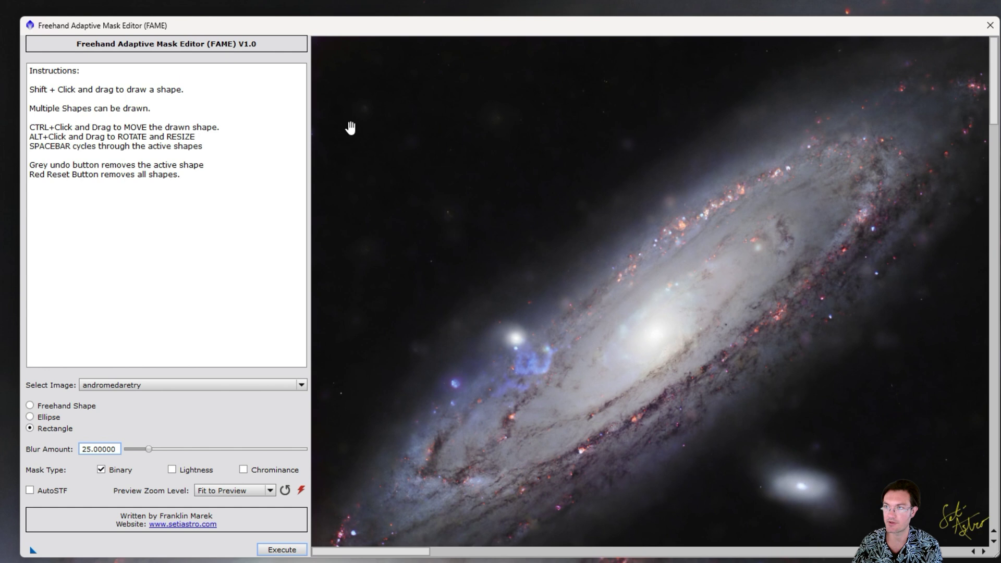
Step: Draw four test rectangles over the sky and galaxy arms, then Reset to remove them all
left_click_drag(365, 114, 443, 174)
left_click_drag(519, 165, 611, 243)
left_click_drag(720, 269, 830, 355)
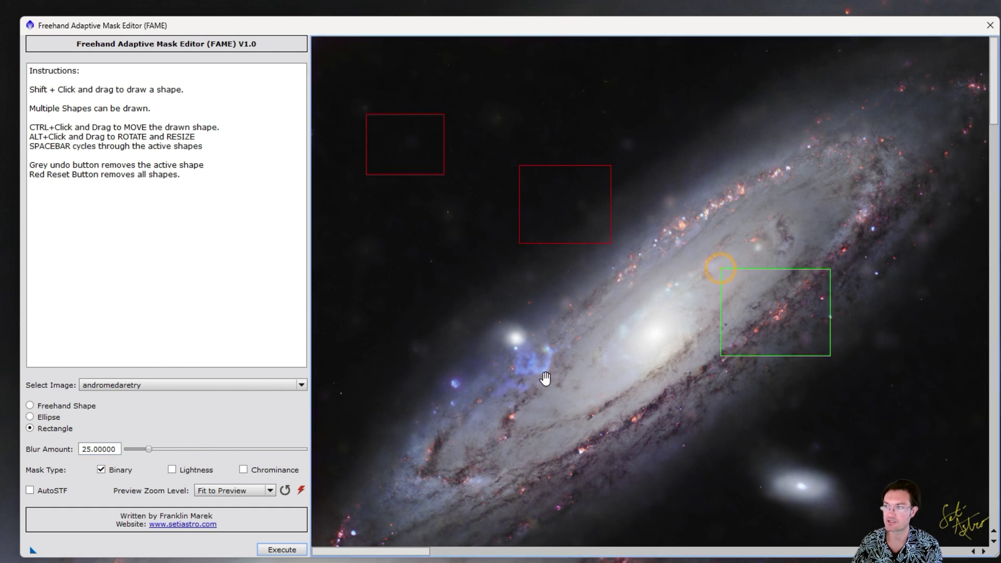
left_click_drag(546, 379, 443, 424)
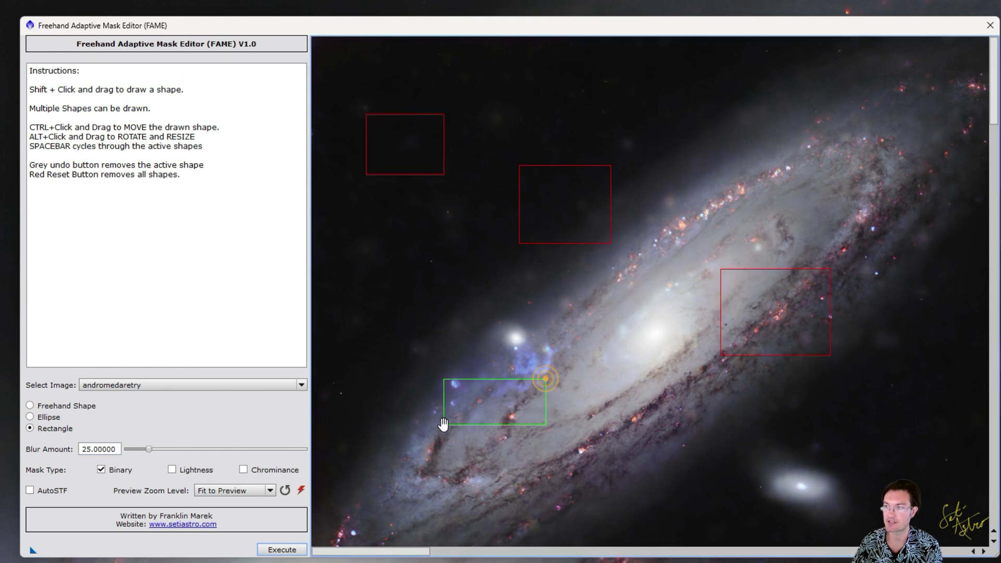
left_click(301, 490)
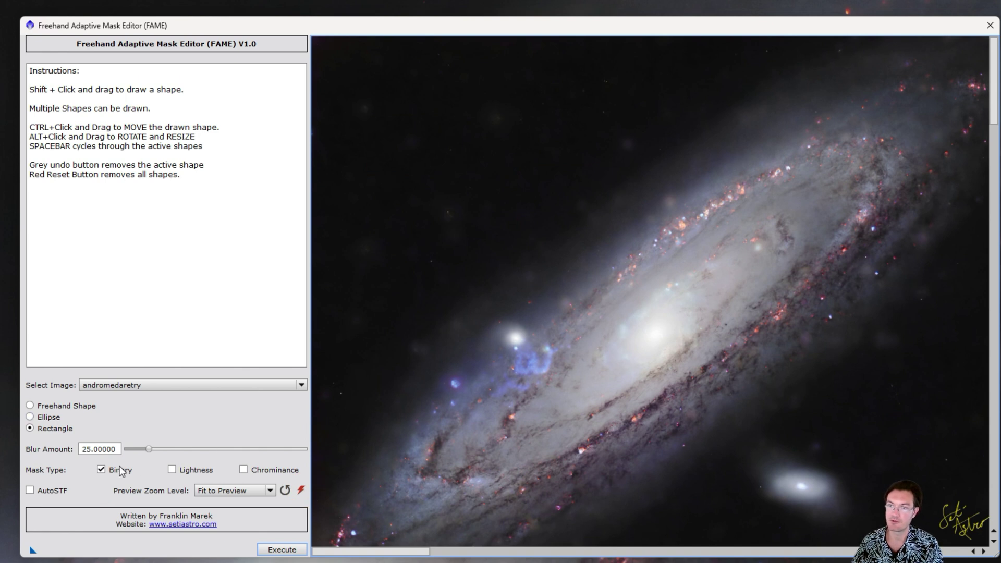
Step: Preview M101_Red_crop auto-stretched with AutoSTF, then make andromedaretry the target image again
left_click(161, 390)
left_click(161, 404)
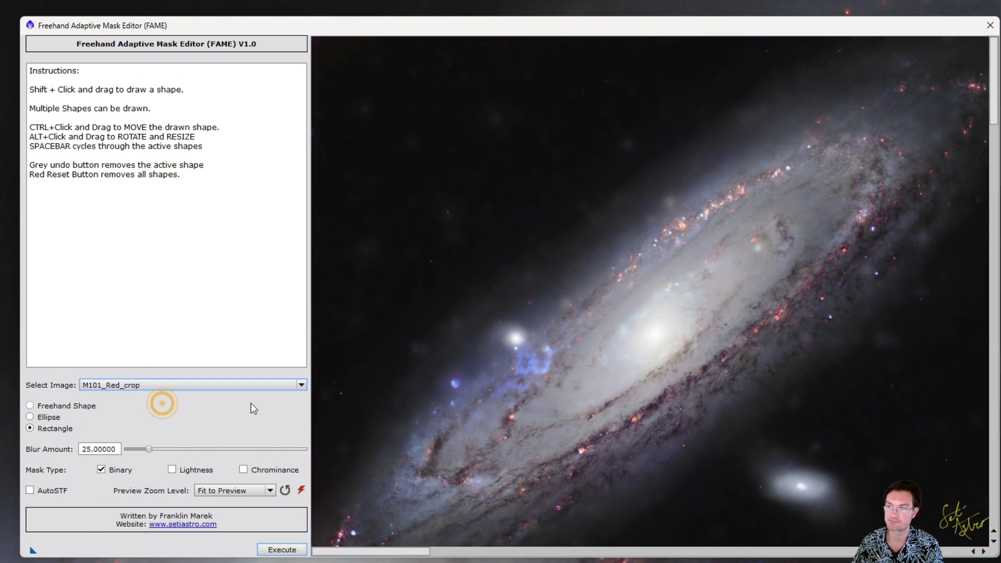
left_click_drag(635, 374, 463, 172)
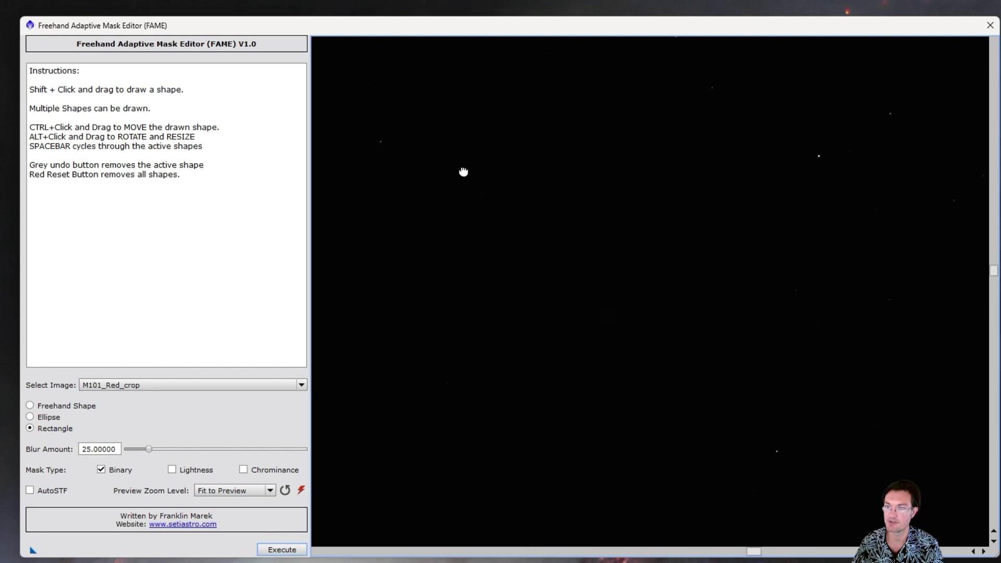
left_click(30, 490)
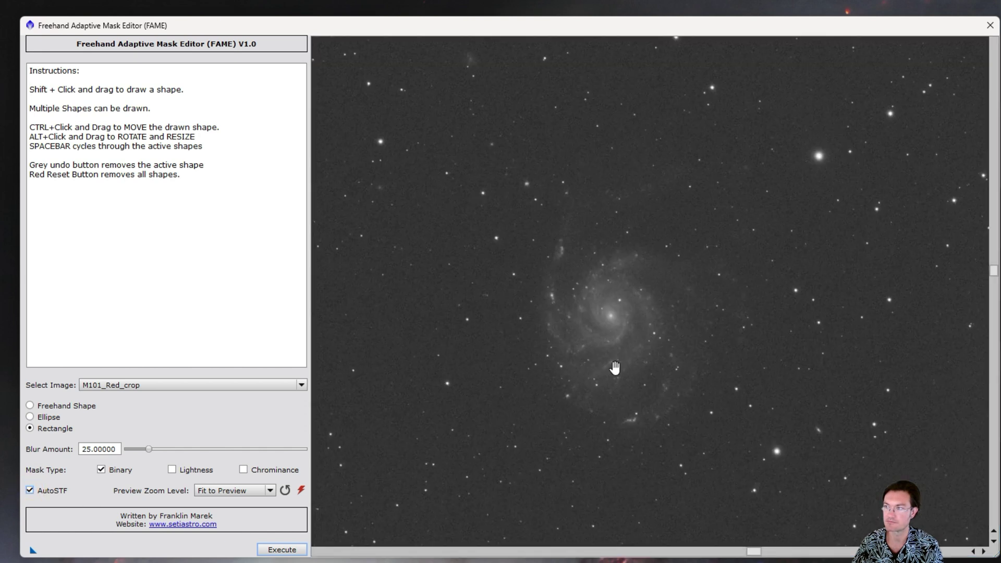
mouse_move(615, 368)
left_mouse_down()
mouse_move(677, 346)
mouse_move(623, 400)
mouse_move(648, 361)
mouse_move(647, 374)
mouse_move(626, 369)
left_mouse_up()
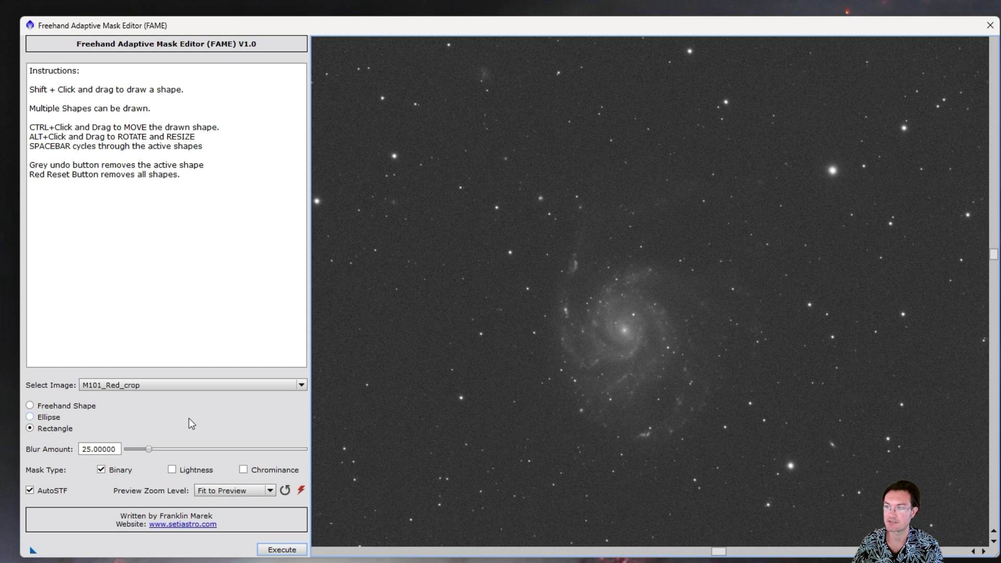
left_click(187, 394)
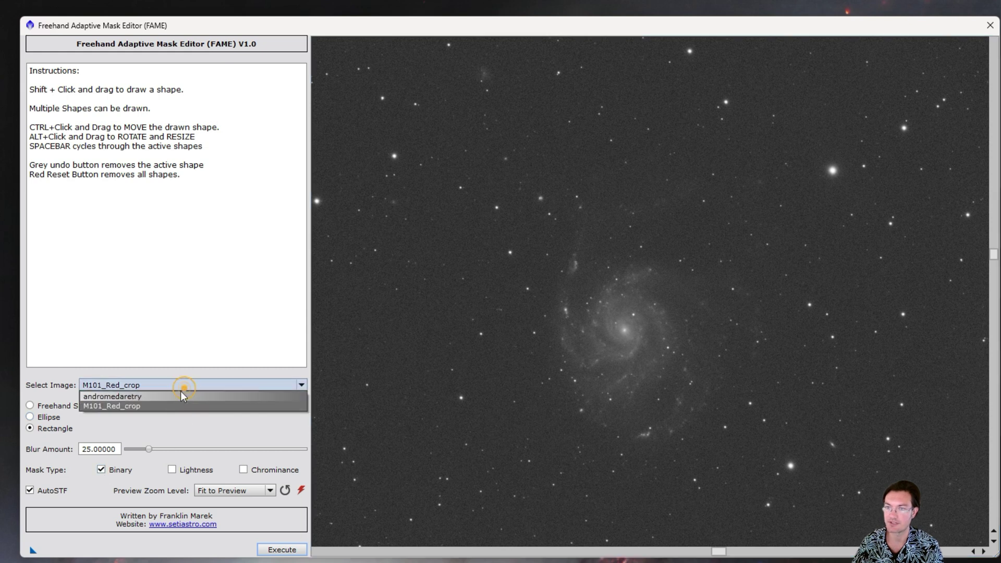
left_click(164, 393)
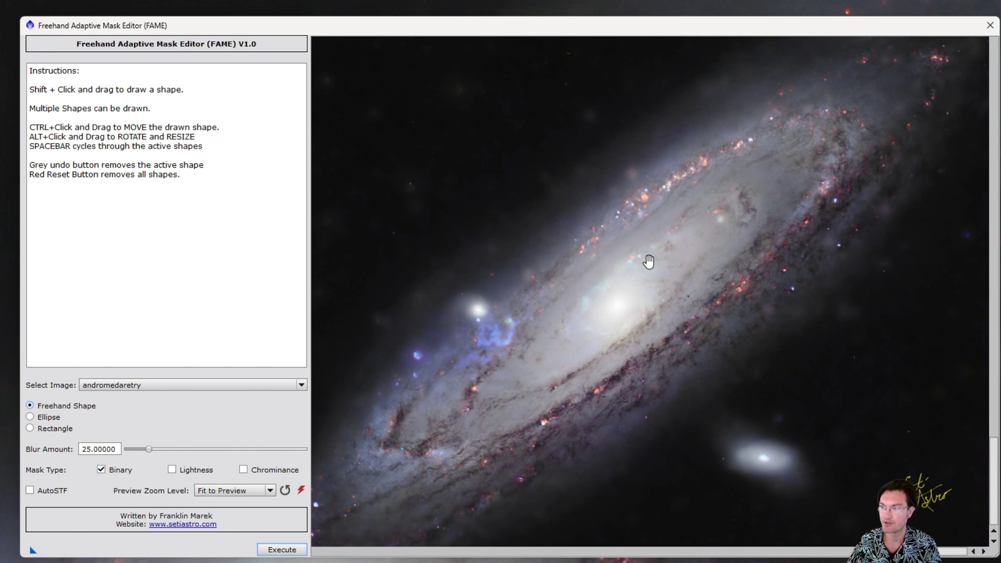
Step: Set Blur Amount to 1 and draw a freehand loop around Andromeda's bright core
left_click_drag(149, 449, 127, 449)
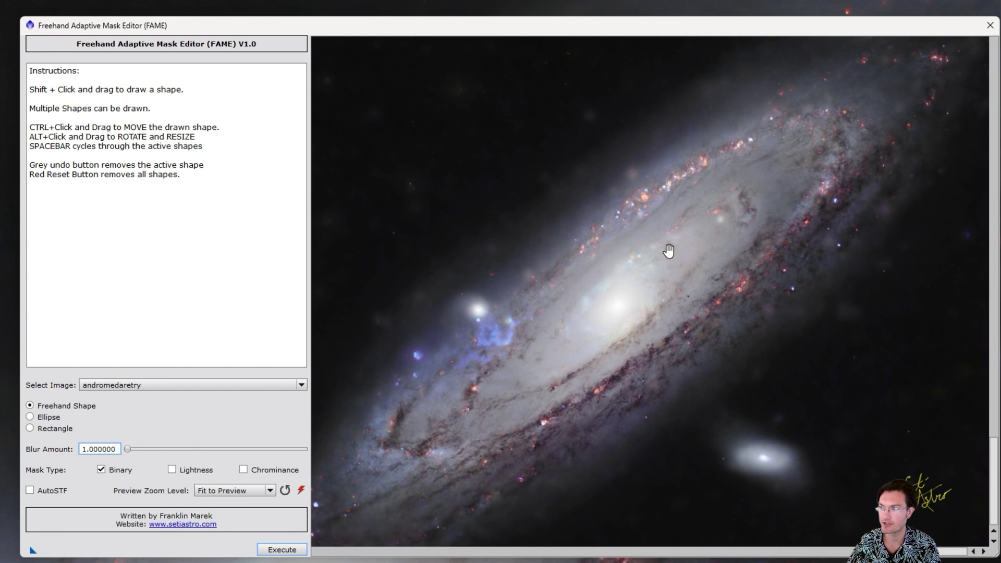
mouse_move(667, 252)
left_mouse_down()
mouse_move(574, 277)
mouse_move(574, 307)
mouse_move(609, 326)
mouse_move(760, 325)
mouse_move(874, 287)
mouse_move(860, 258)
mouse_move(664, 253)
left_mouse_up()
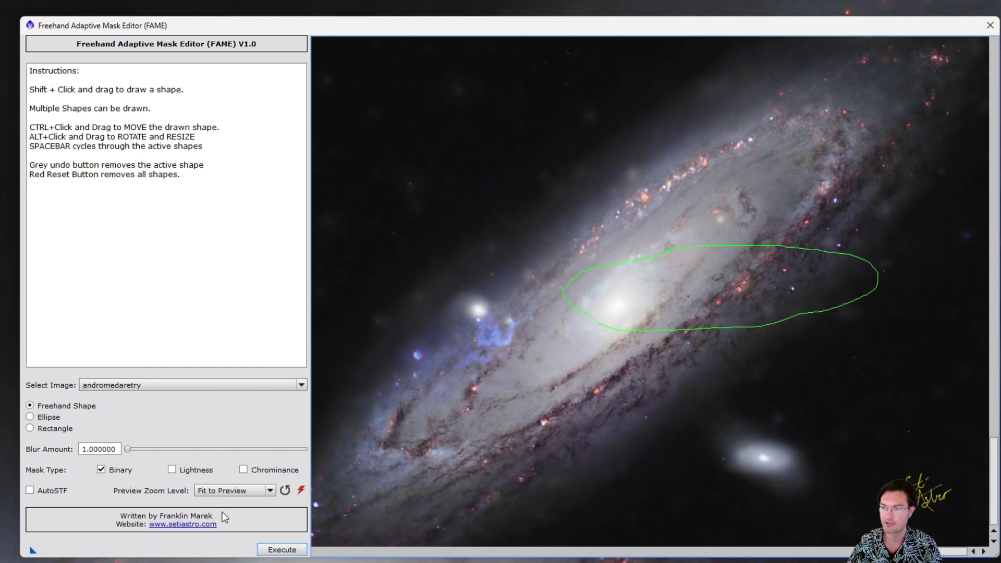
Step: Execute Binary, Lightness and Chrominance masks from the core outline, moving the editor aside to check them
left_click(276, 550)
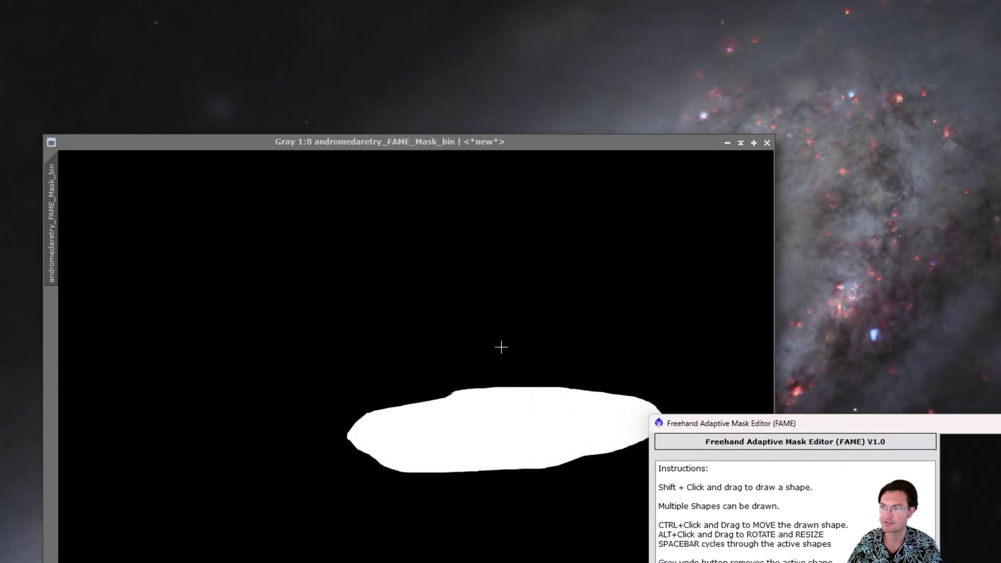
left_click_drag(995, 423, 521, 15)
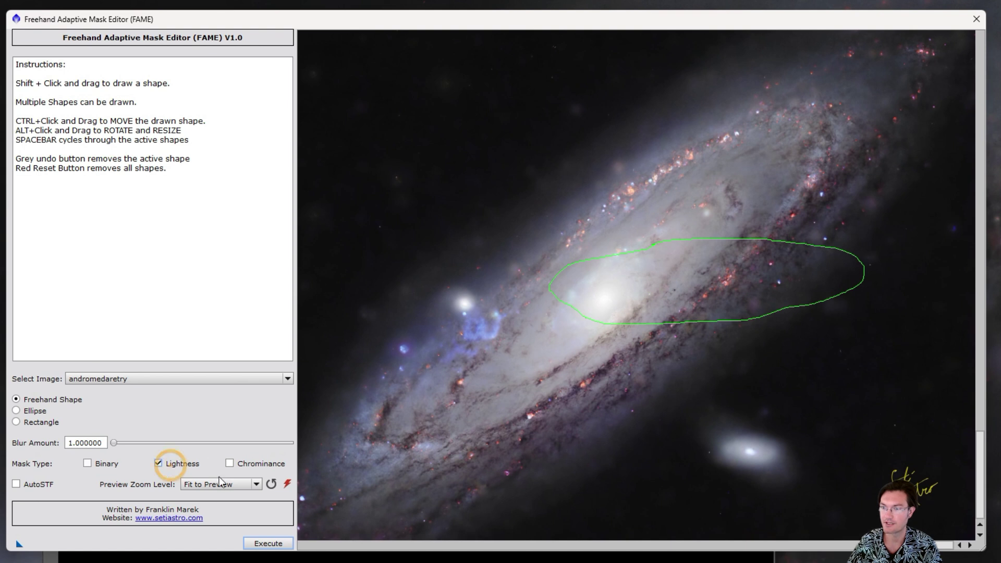
left_click(263, 545)
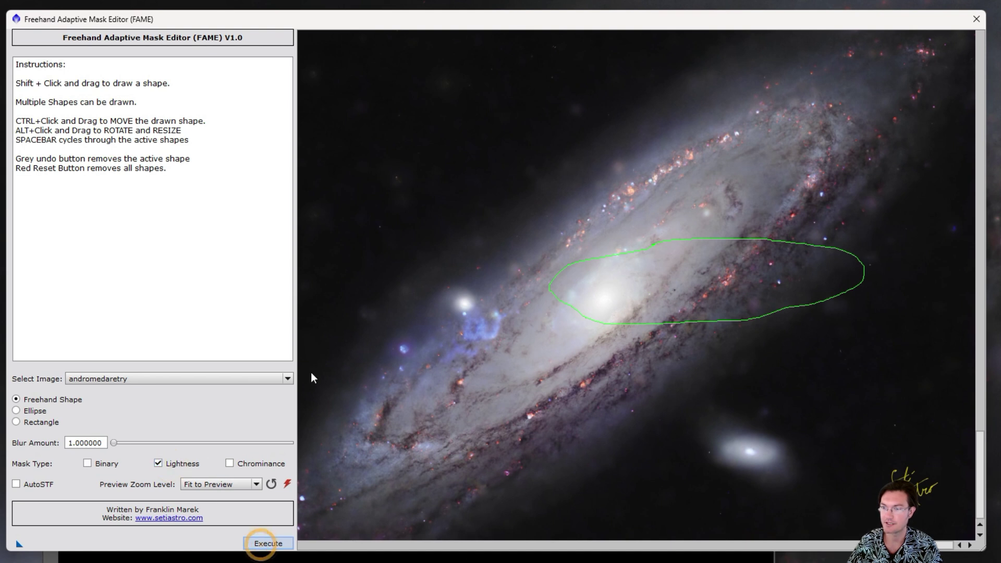
mouse_move(275, 21)
left_mouse_down()
mouse_move(783, 200)
mouse_move(930, 230)
mouse_move(266, 11)
left_mouse_up()
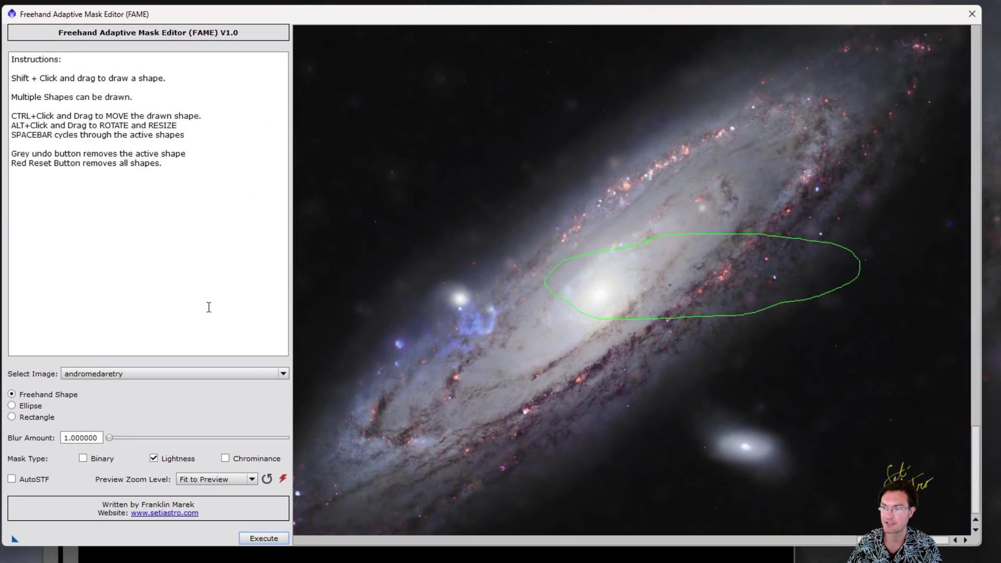
left_click(226, 460)
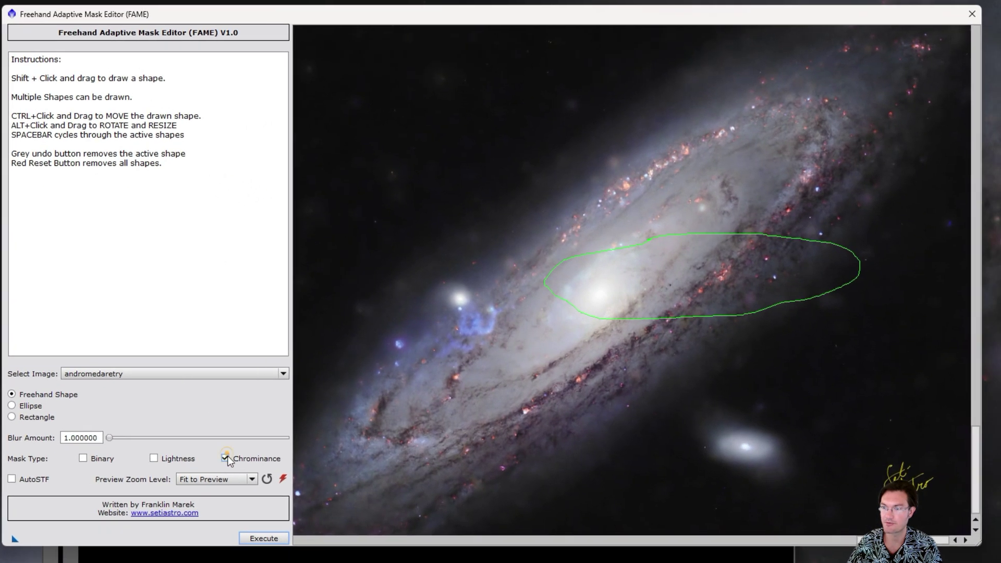
left_click(276, 543)
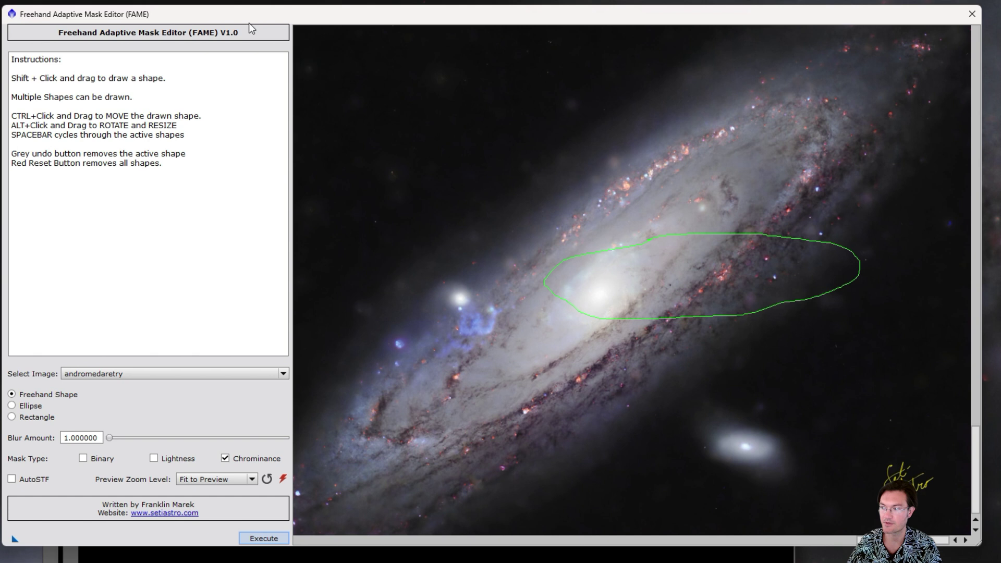
mouse_move(248, 23)
left_mouse_down()
mouse_move(783, 299)
mouse_move(829, 360)
mouse_move(344, 91)
mouse_move(247, 18)
left_mouse_up()
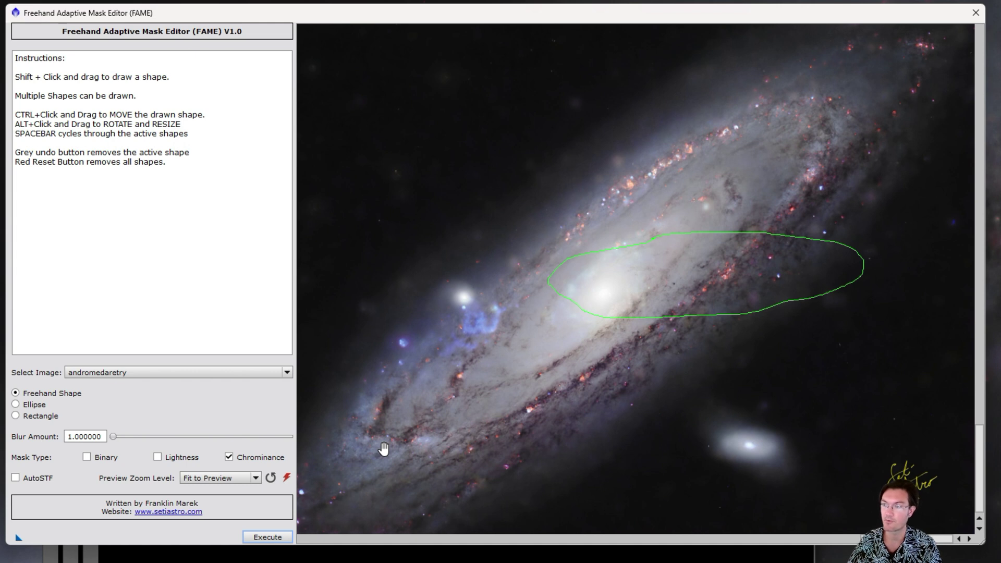
Step: Close FAME and flip between the binary mask, lightness mask and andromedaretry image
left_click(975, 13)
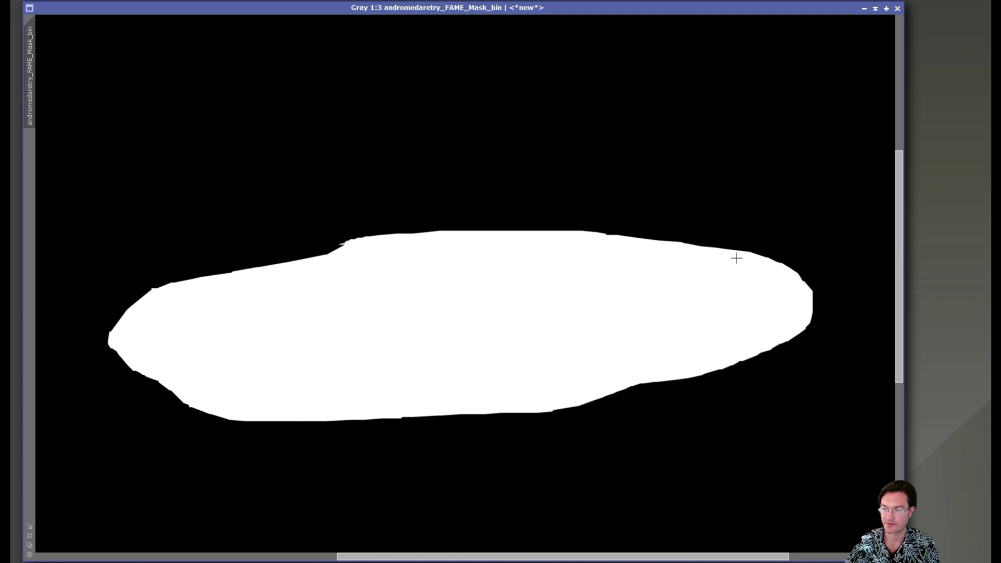
key("ctrl+Tab")
key("ctrl+Tab")
key("ctrl+Tab")
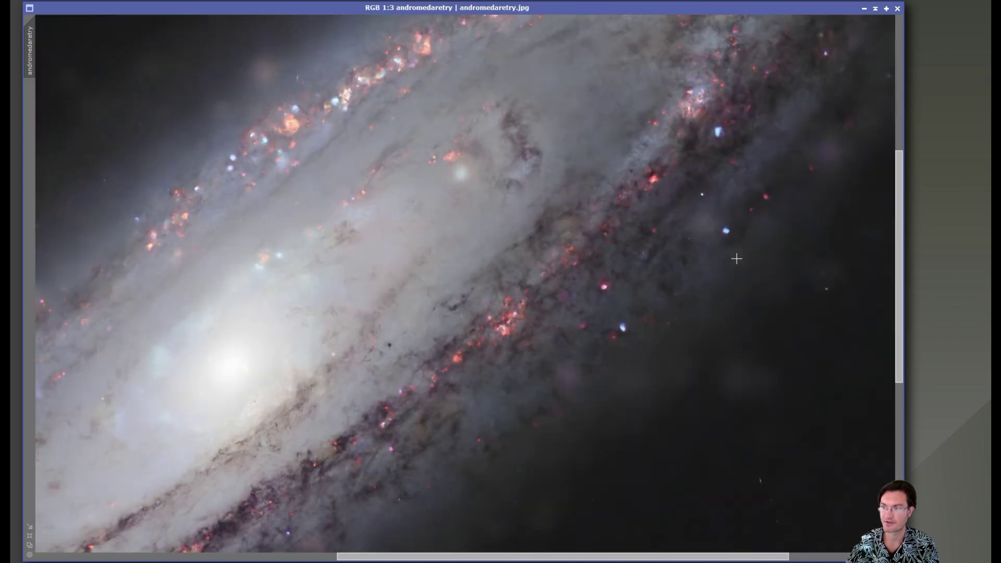
key("ctrl+Tab")
key("ctrl+Tab")
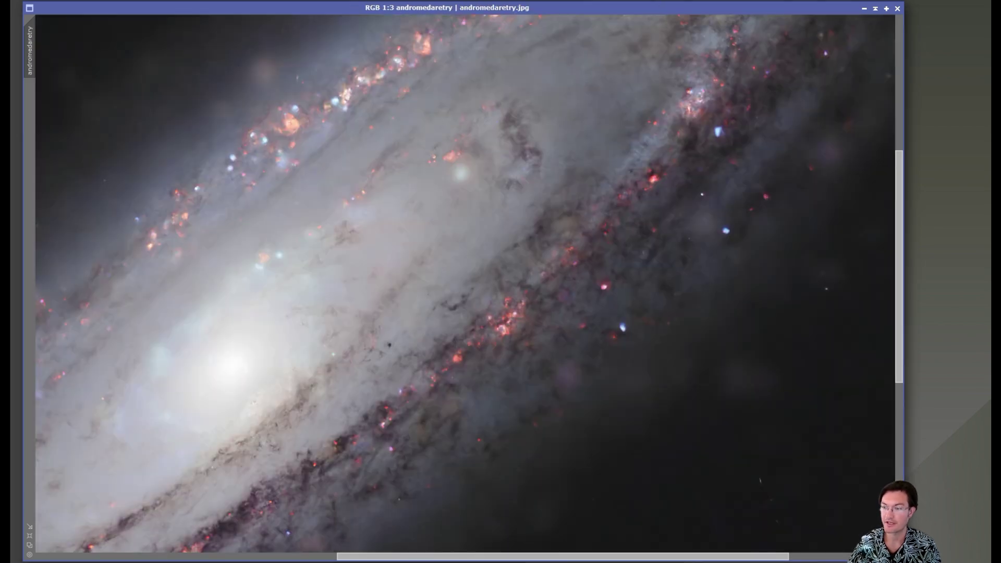
key("ctrl+Tab")
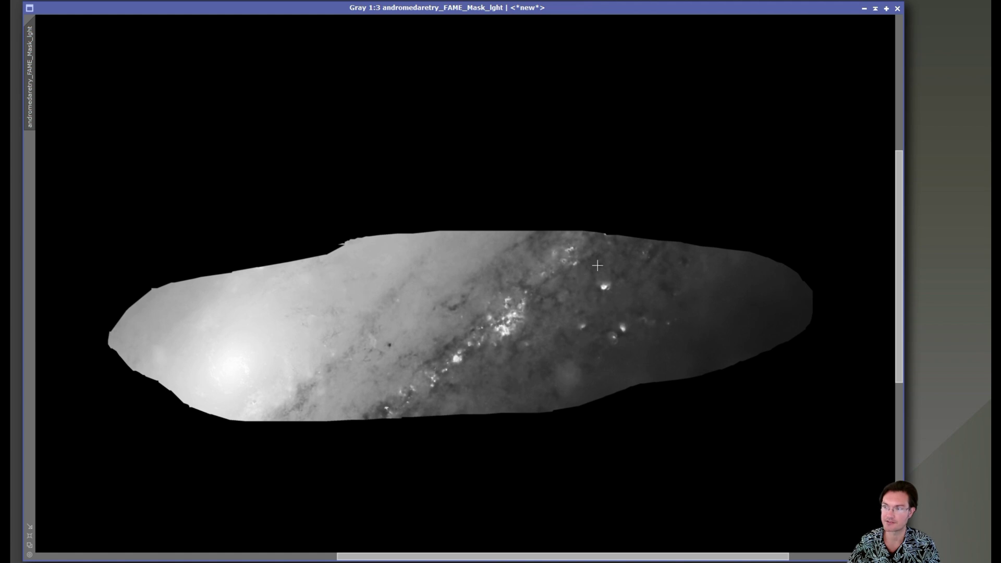
left_click_drag(530, 7, 531, 9)
Step: Toggle between the lightness mask and the colour Andromeda image, then zoom the mask window
left_click(530, 8)
left_click(530, 8)
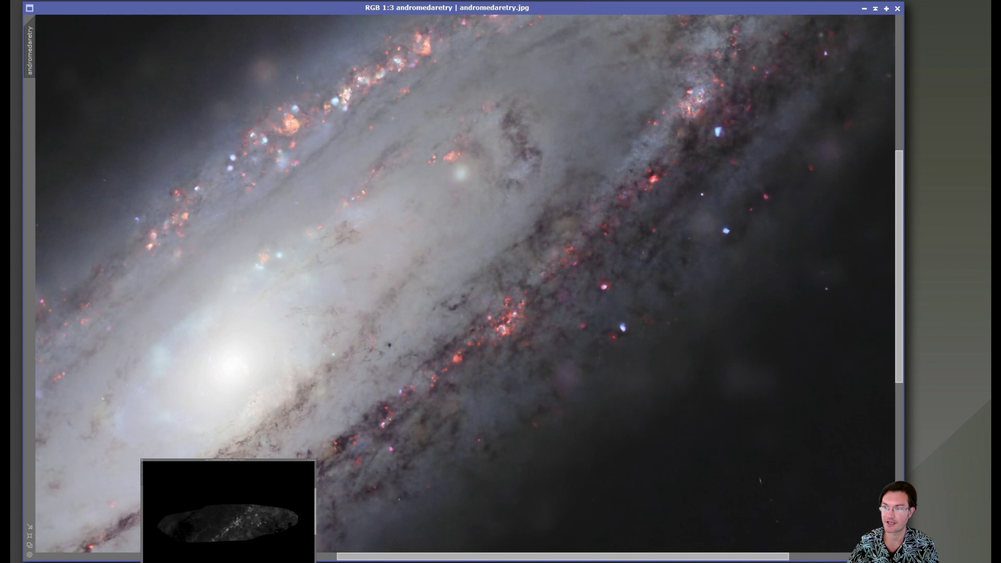
left_click(324, 463)
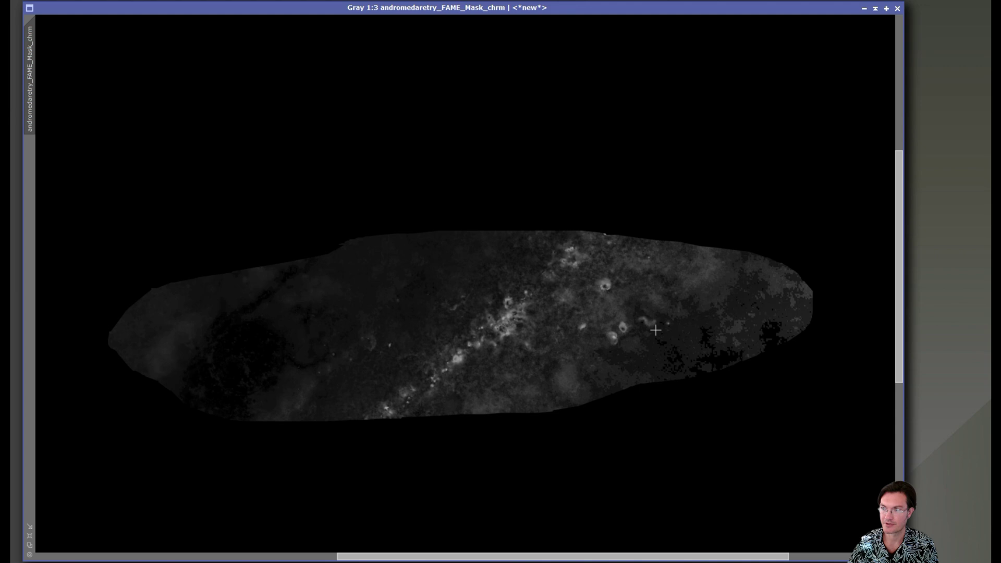
scroll(655, 330, "up", 2)
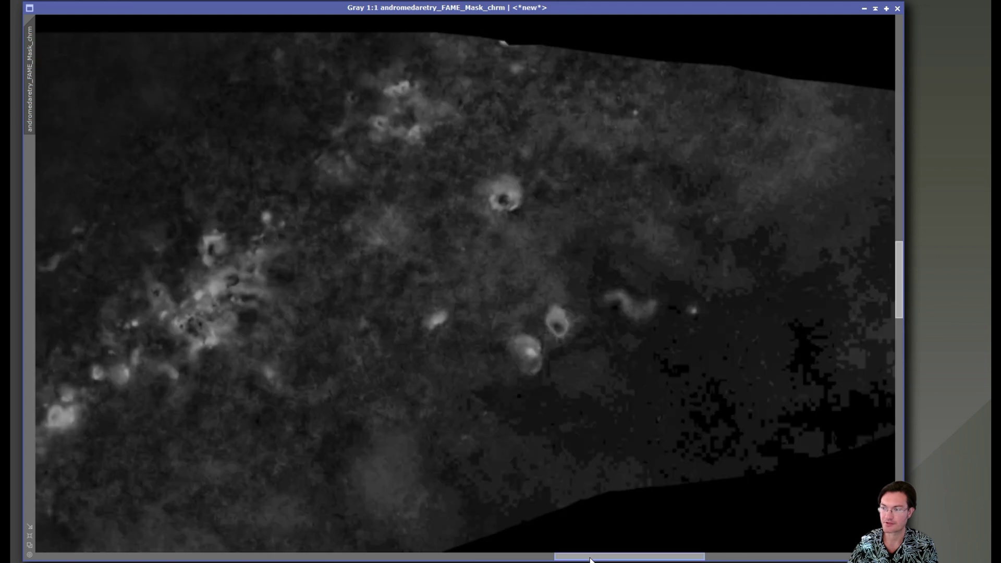
left_click_drag(582, 555, 560, 556)
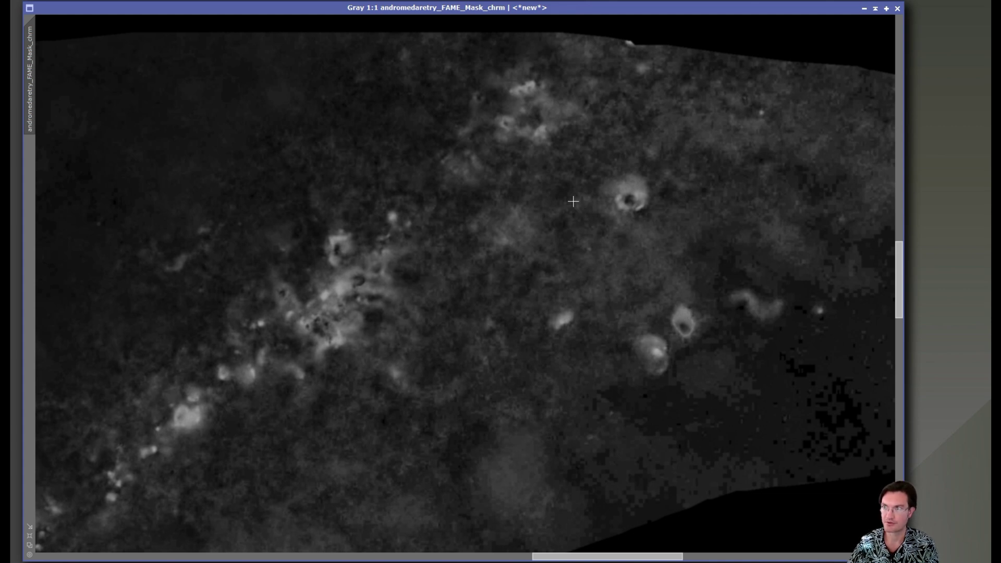
Step: Flip between the chrominance mask and the original Andromeda image to compare them
key("ctrl+Tab")
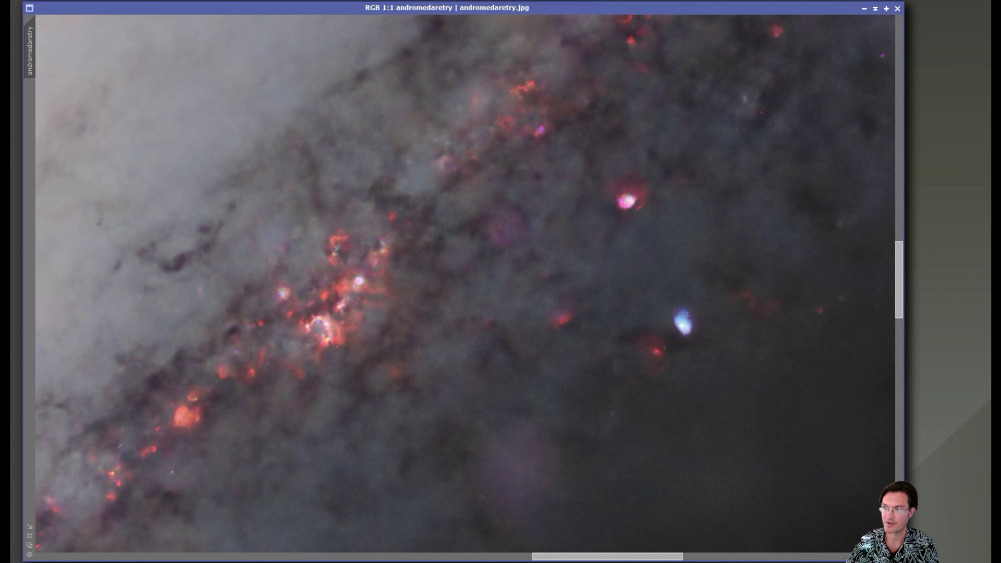
key("ctrl+Tab")
key("ctrl+Tab")
key("ctrl+Tab")
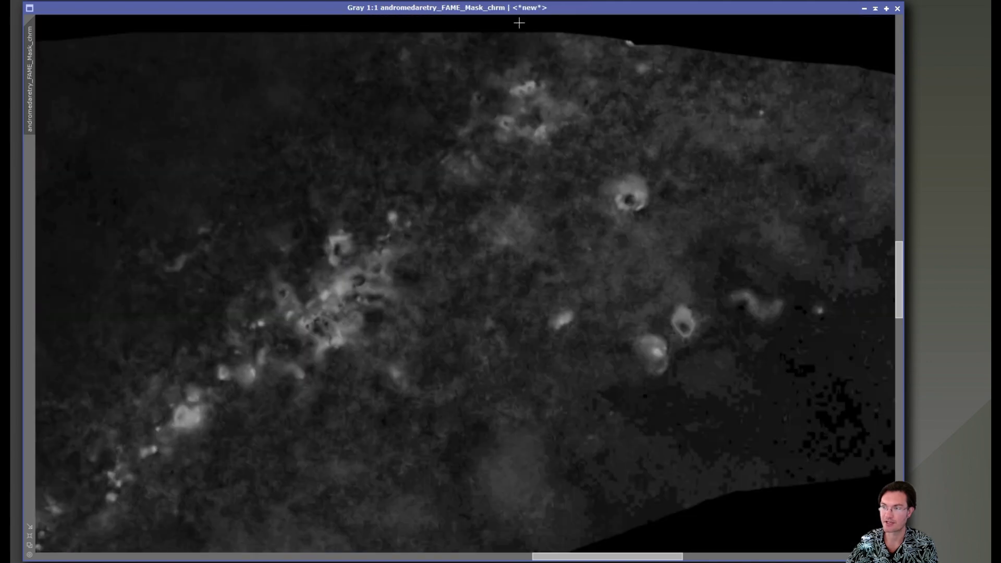
key("ctrl+Tab")
key("ctrl+Tab")
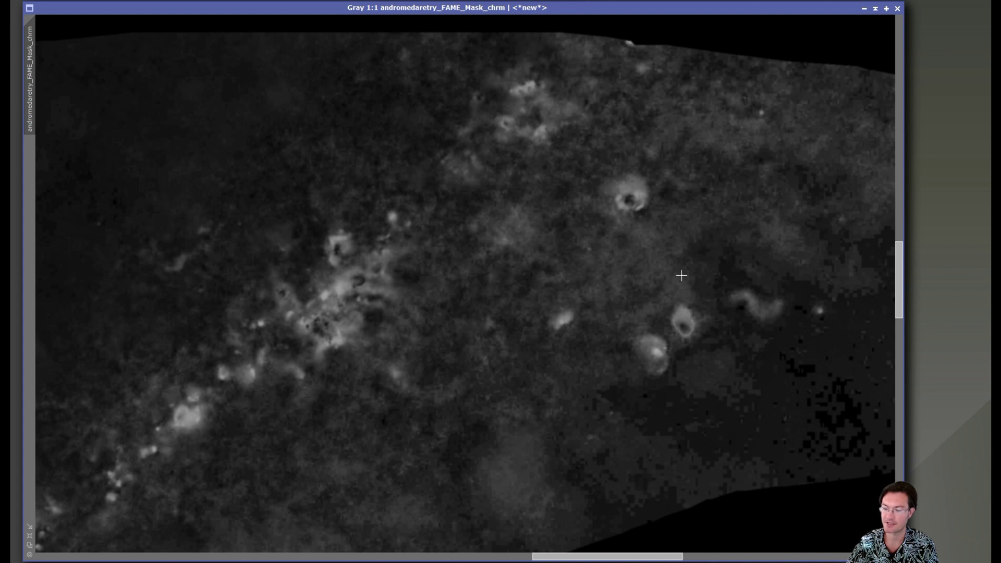
key("ctrl+Tab")
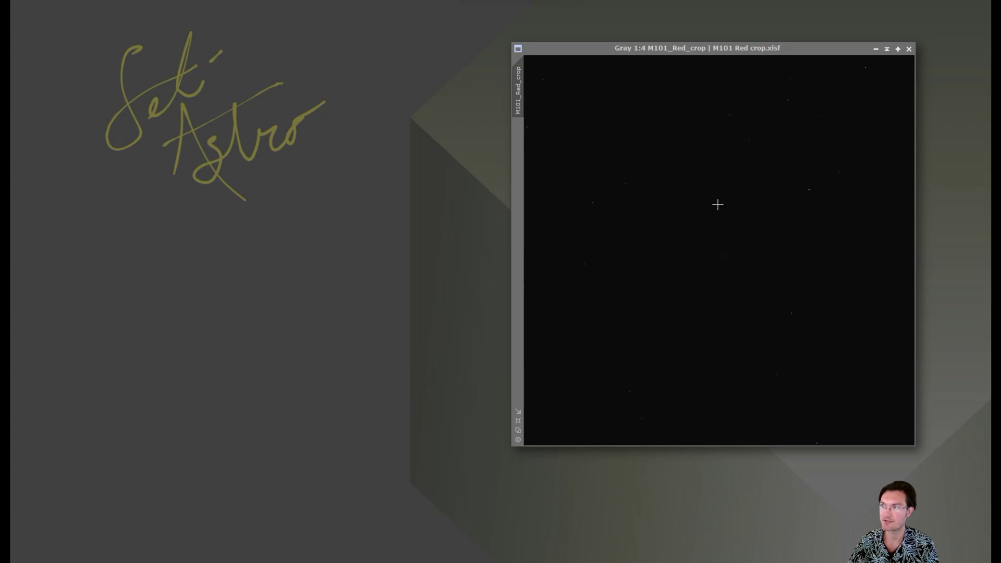
Step: Auto-stretch the M101 red crop image and launch the SetiAstro FAME script
left_click(698, 228)
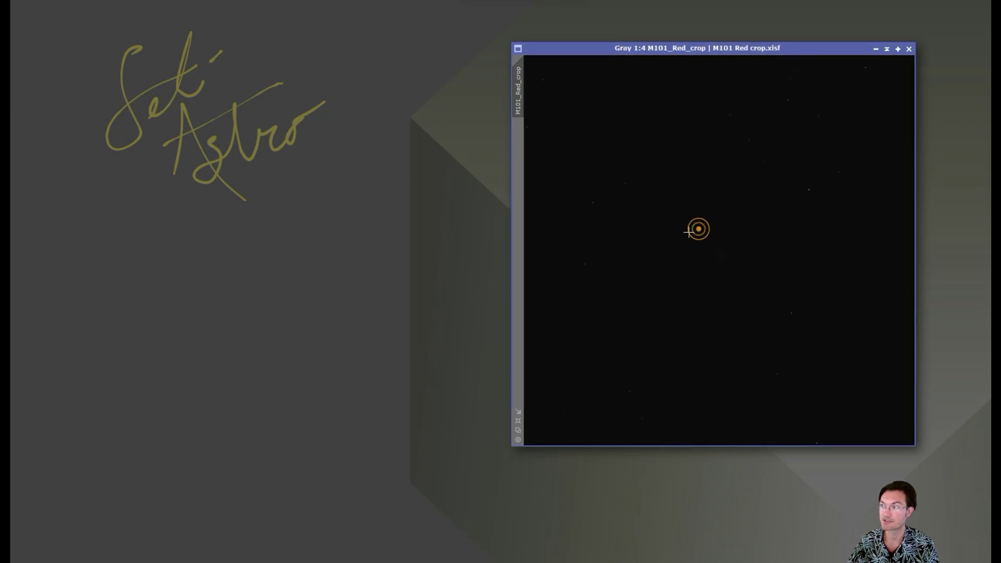
key("ctrl+a")
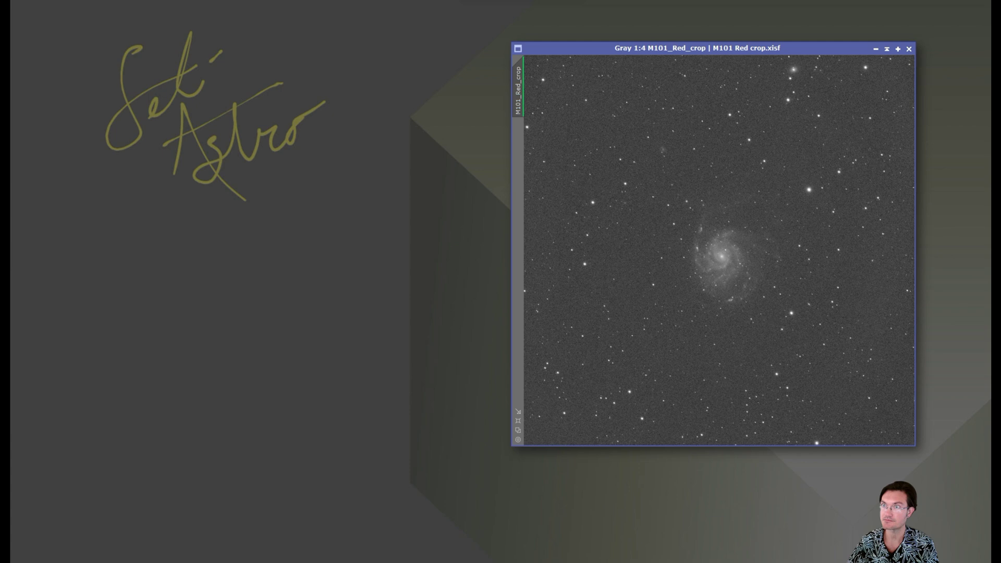
left_click(245, 0)
mouse_move(278, 90)
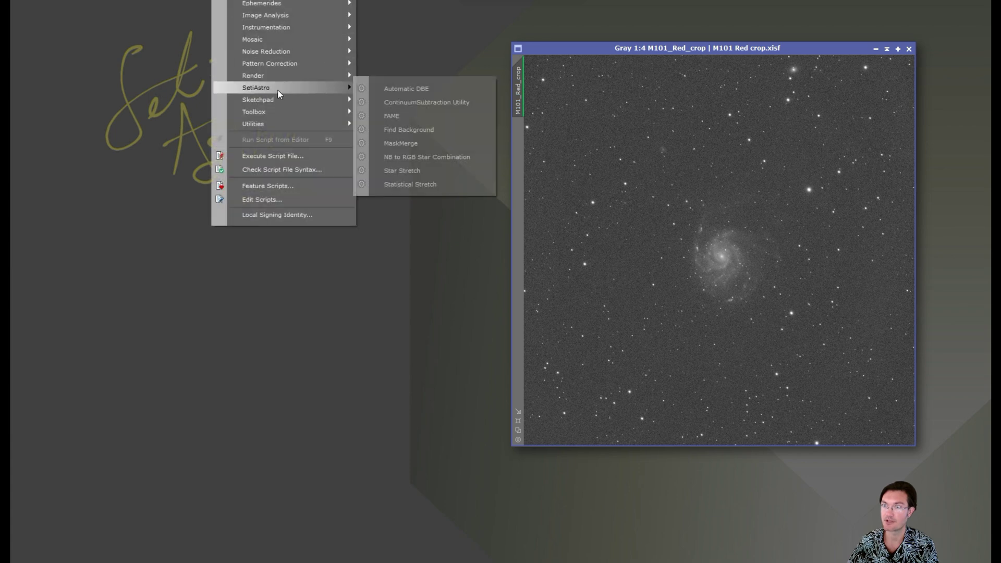
left_click(393, 116)
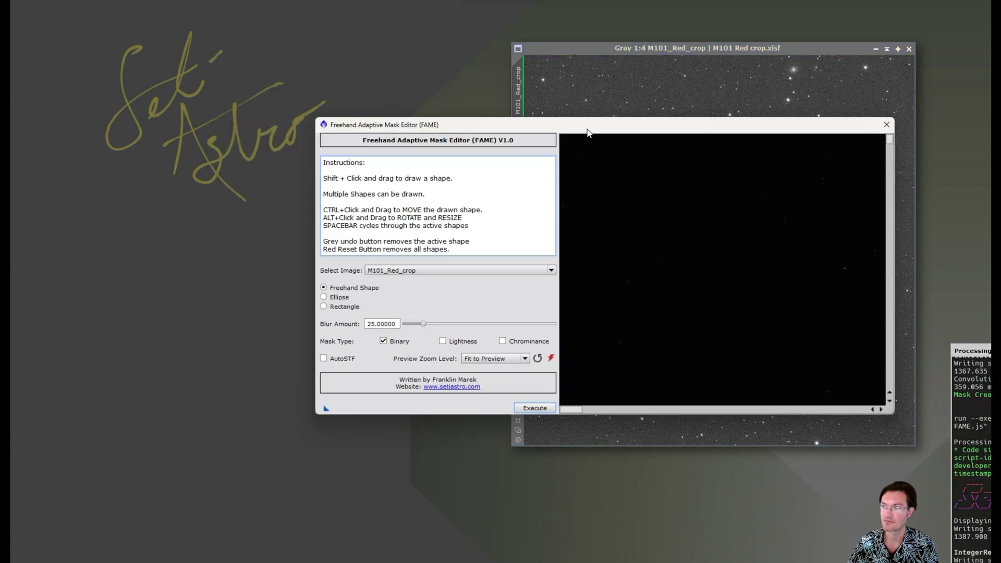
Step: Enable AutoSTF, outline the M101 galaxy freehand and generate a binary mask
left_click_drag(578, 103, 373, 102)
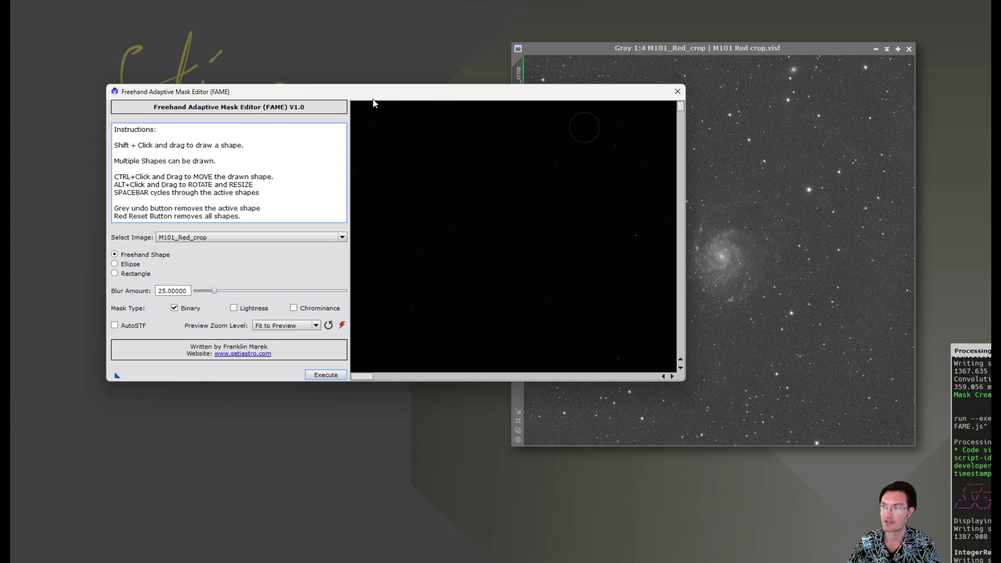
left_click(518, 250)
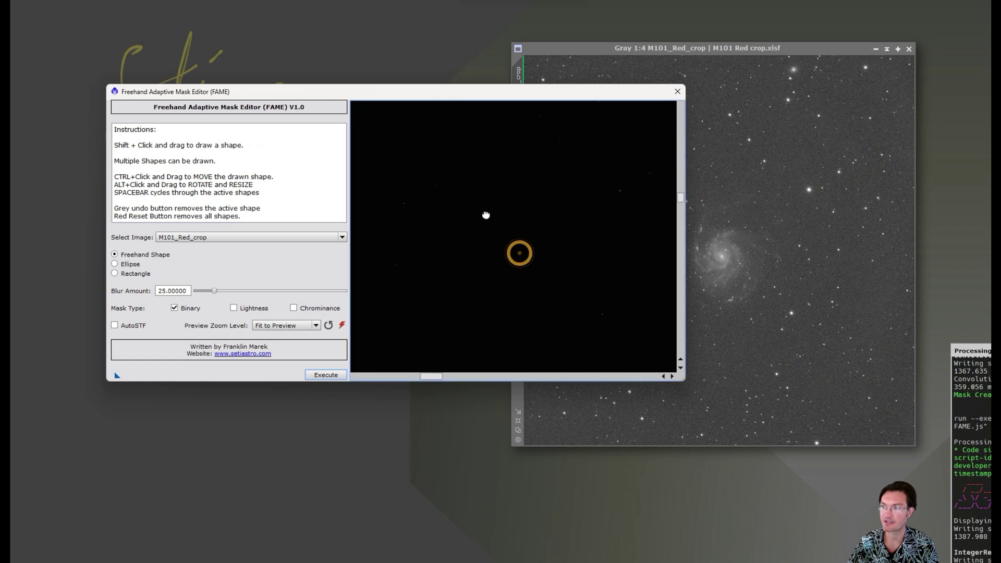
left_click(128, 325)
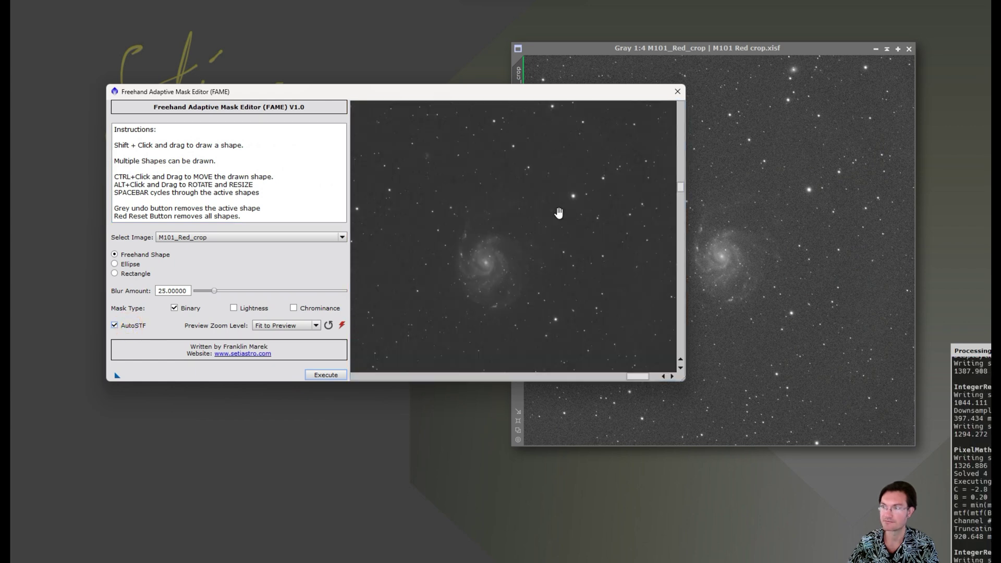
left_click(496, 277)
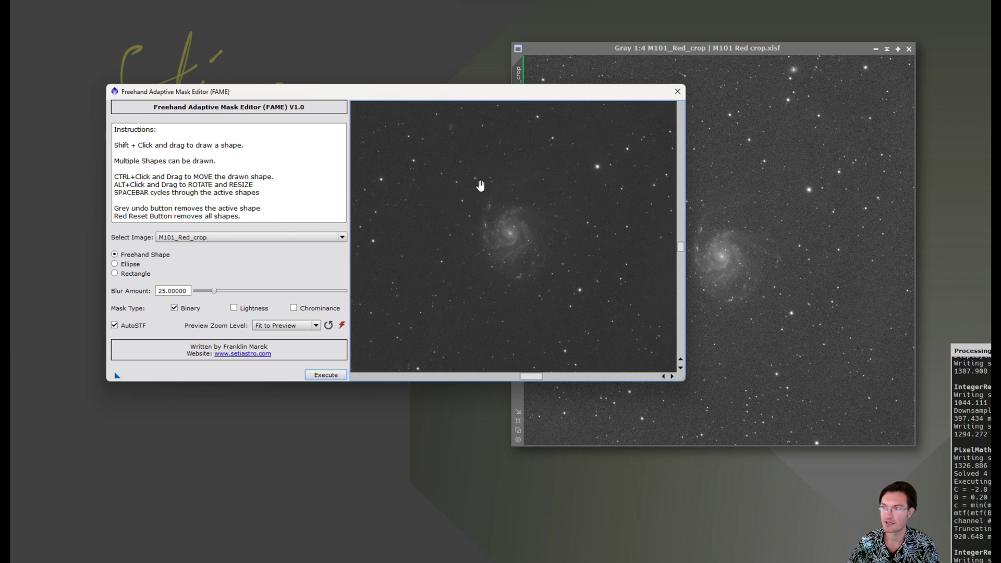
mouse_move(480, 185)
left_mouse_down()
mouse_move(468, 271)
mouse_move(490, 299)
mouse_move(544, 296)
mouse_move(571, 247)
mouse_move(569, 182)
mouse_move(540, 159)
mouse_move(485, 159)
mouse_move(480, 186)
left_mouse_up()
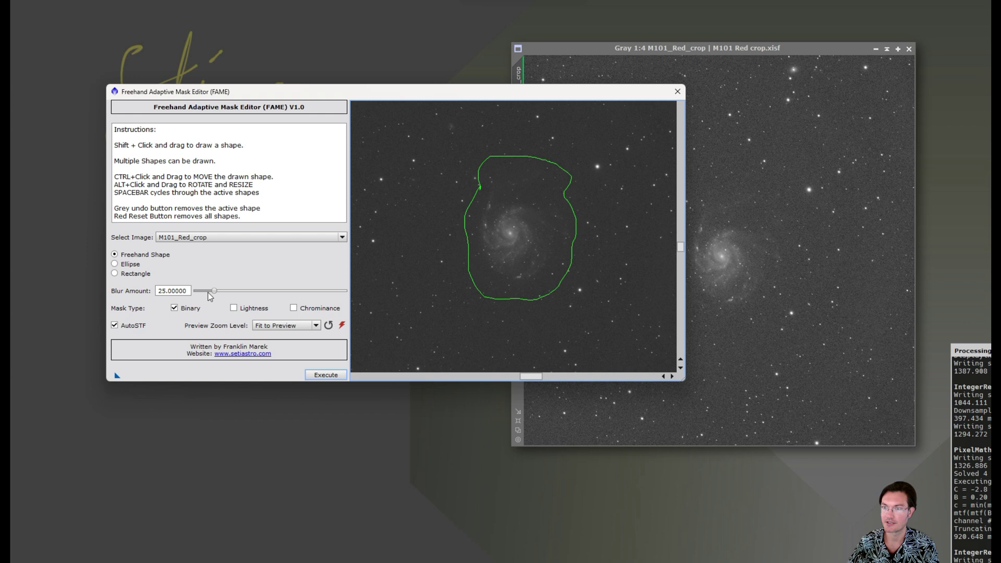
left_click(313, 378)
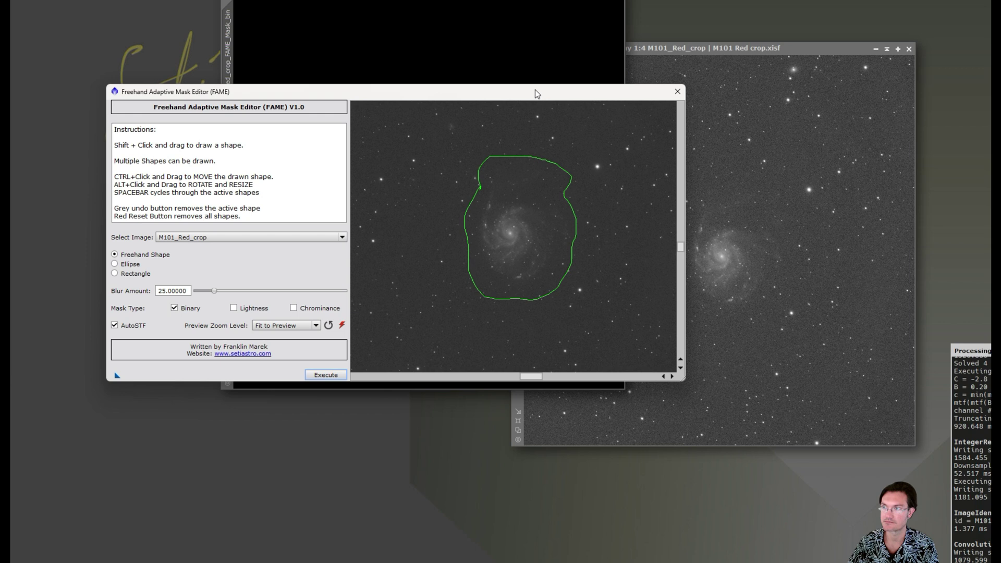
Step: Inspect the new M101 mask and adjust the blur amount
left_click_drag(535, 94, 844, 305)
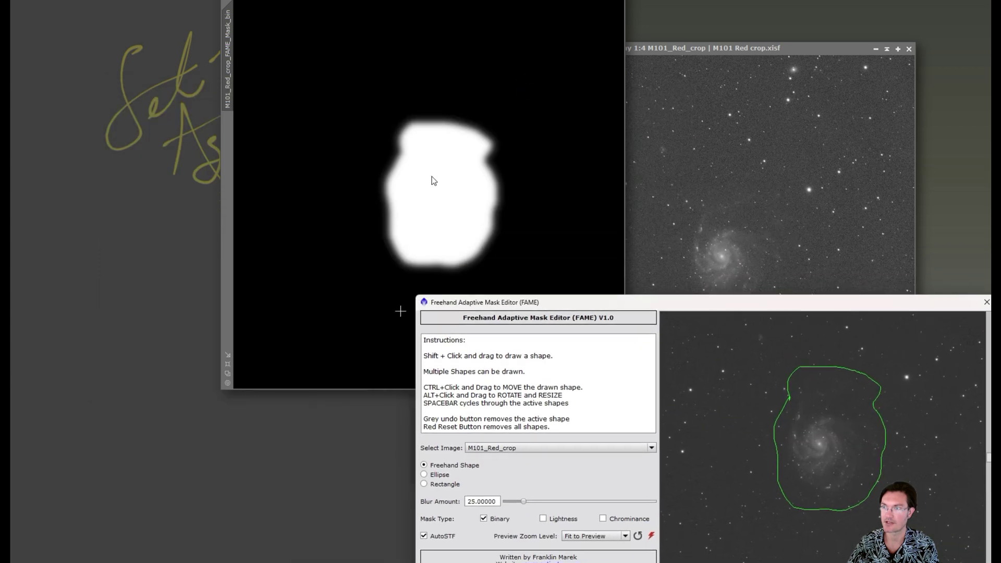
left_click_drag(619, 307, 279, 184)
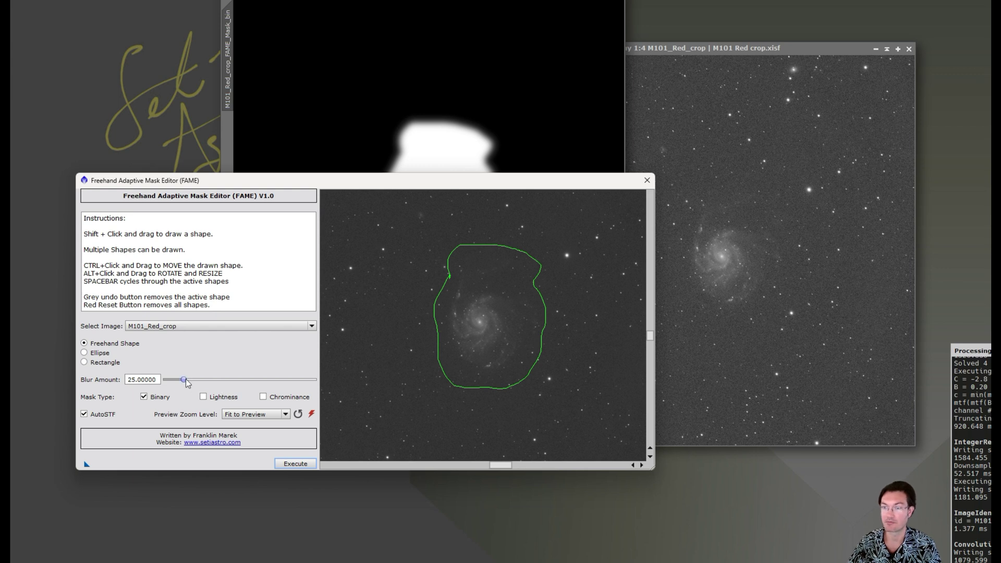
left_click_drag(185, 380, 324, 378)
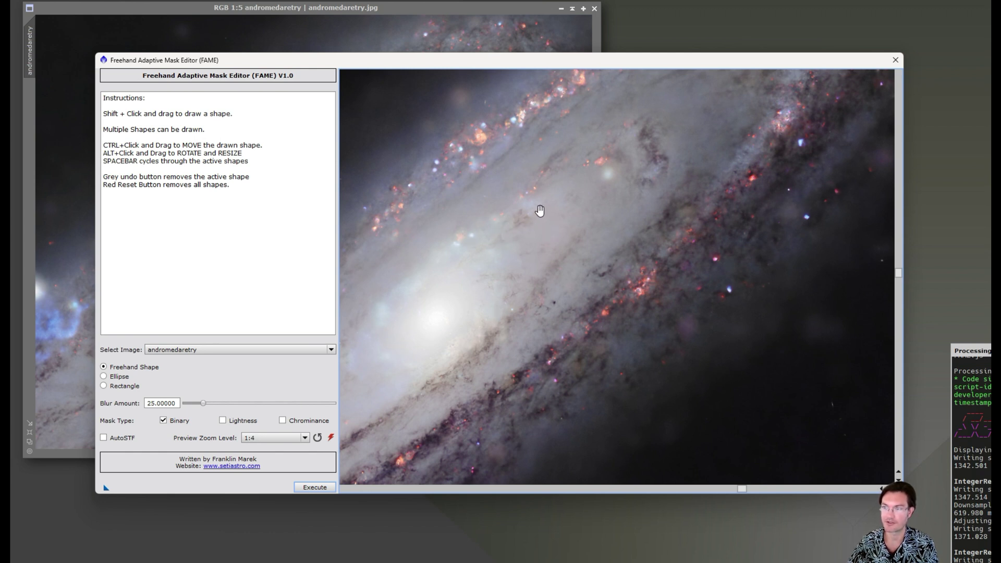
Step: Draw a freehand loop around Andromeda's core, set blur to 38 and choose lightness type
mouse_move(539, 211)
left_mouse_down()
mouse_move(432, 218)
mouse_move(469, 366)
mouse_move(672, 373)
left_mouse_up()
mouse_move(737, 364)
left_mouse_down()
mouse_move(829, 280)
mouse_move(782, 219)
mouse_move(617, 198)
mouse_move(523, 209)
left_mouse_up()
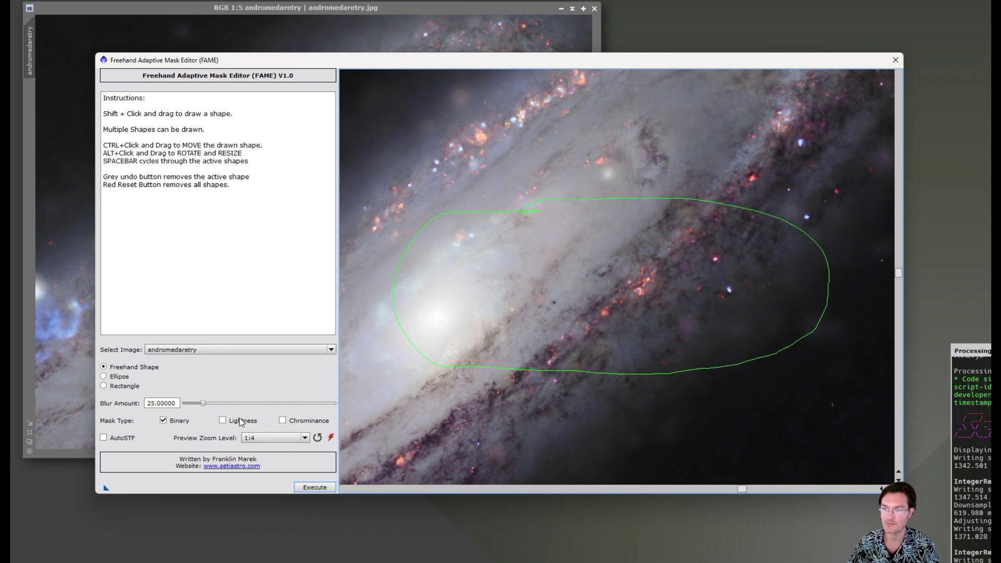
left_click_drag(203, 402, 214, 402)
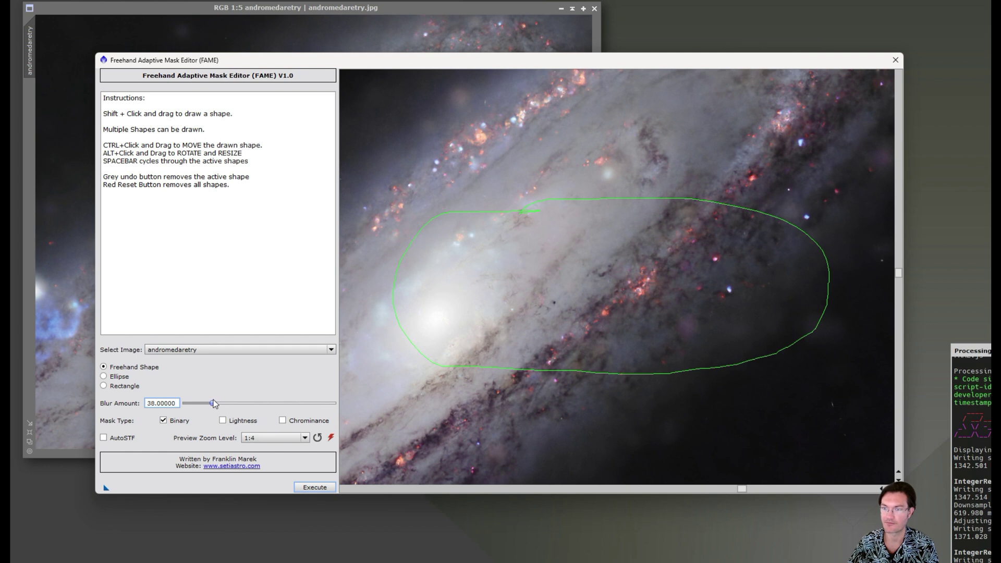
left_click(224, 421)
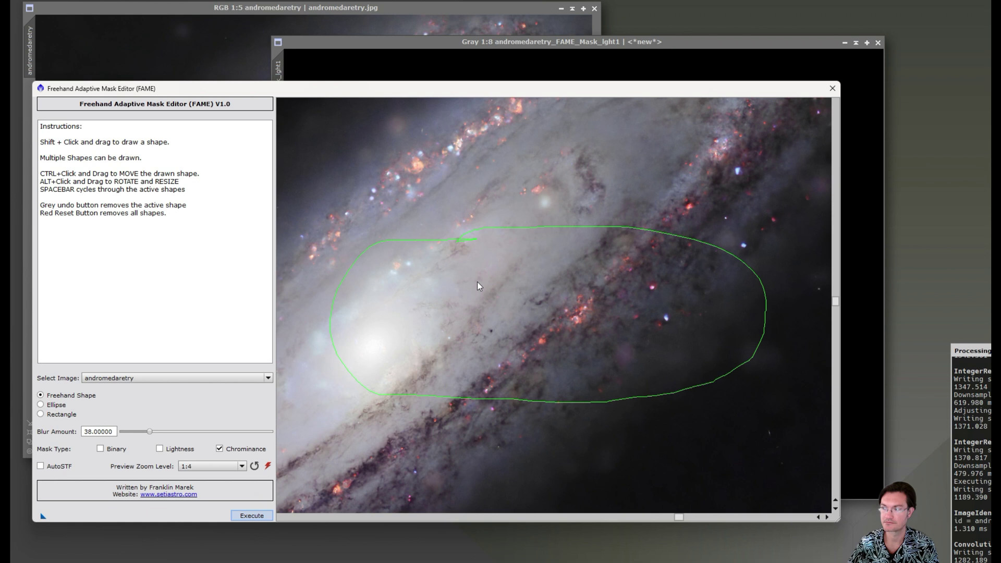
Step: Close FAME, then arrange and zoom the lght1 and chrm1 mask windows side by side
left_click(830, 86)
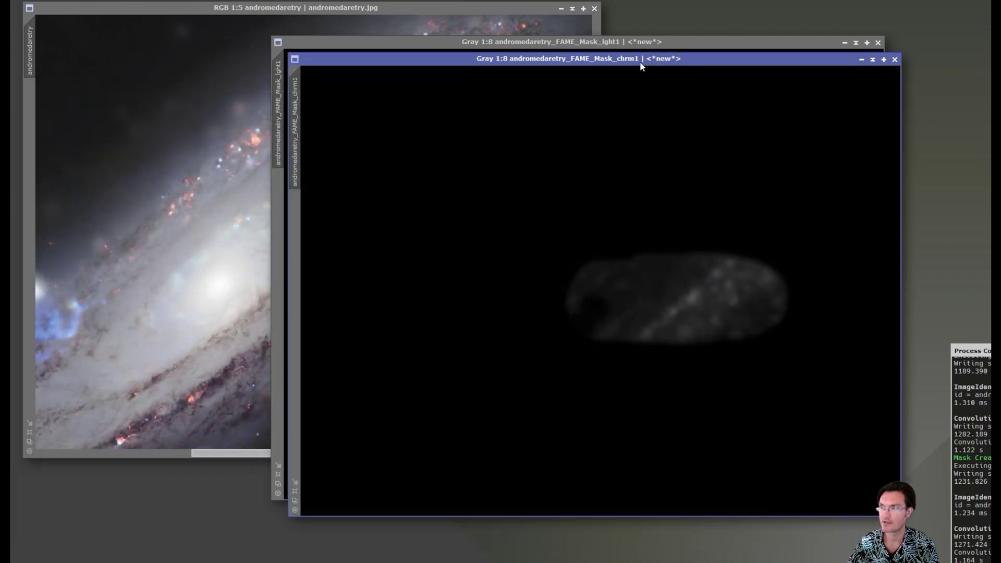
left_click_drag(641, 65, 487, 40)
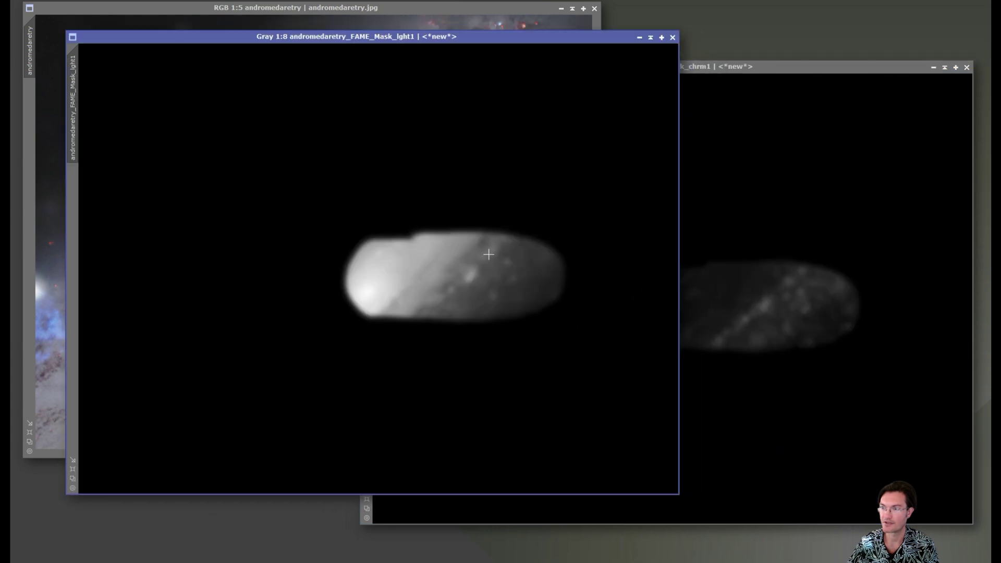
scroll(488, 254, "up", 3)
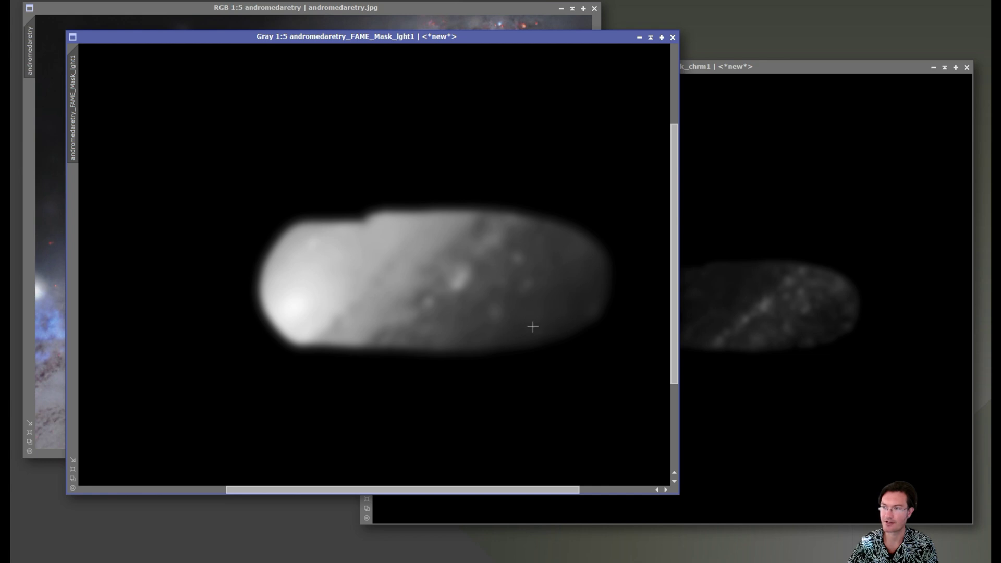
left_click(860, 282)
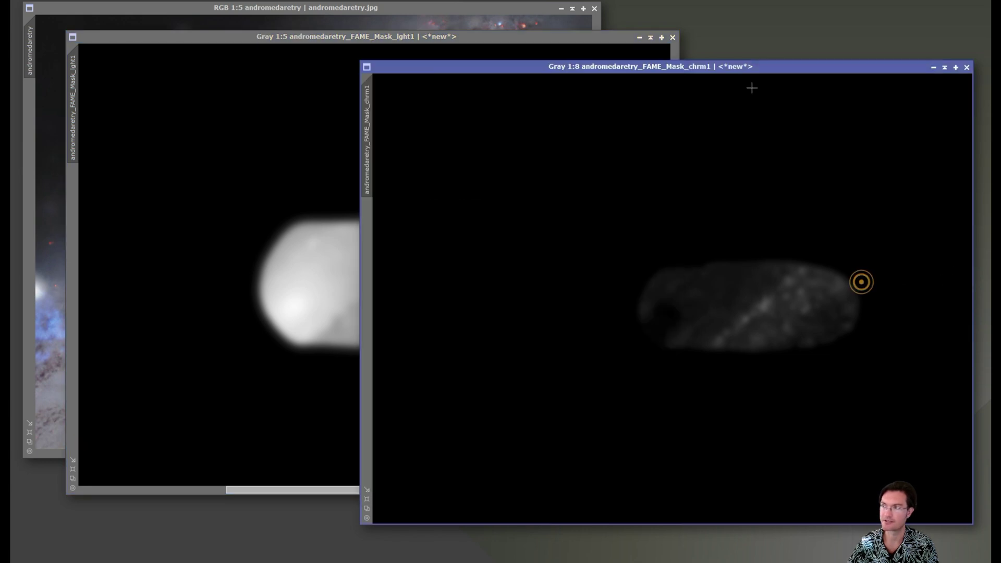
left_click_drag(751, 70, 525, 45)
scroll(585, 279, "up", 4)
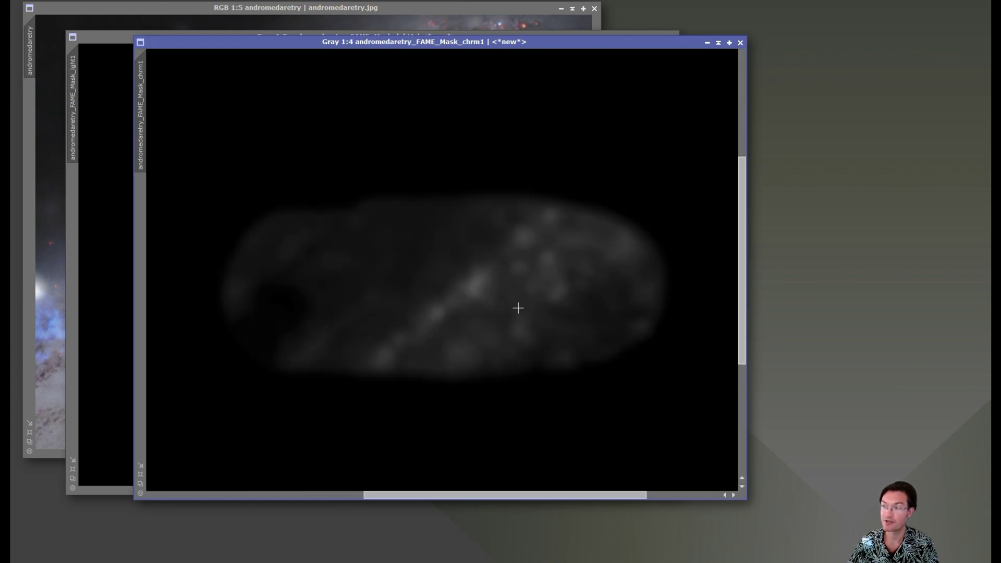
left_click_drag(492, 42, 723, 95)
left_click(552, 37)
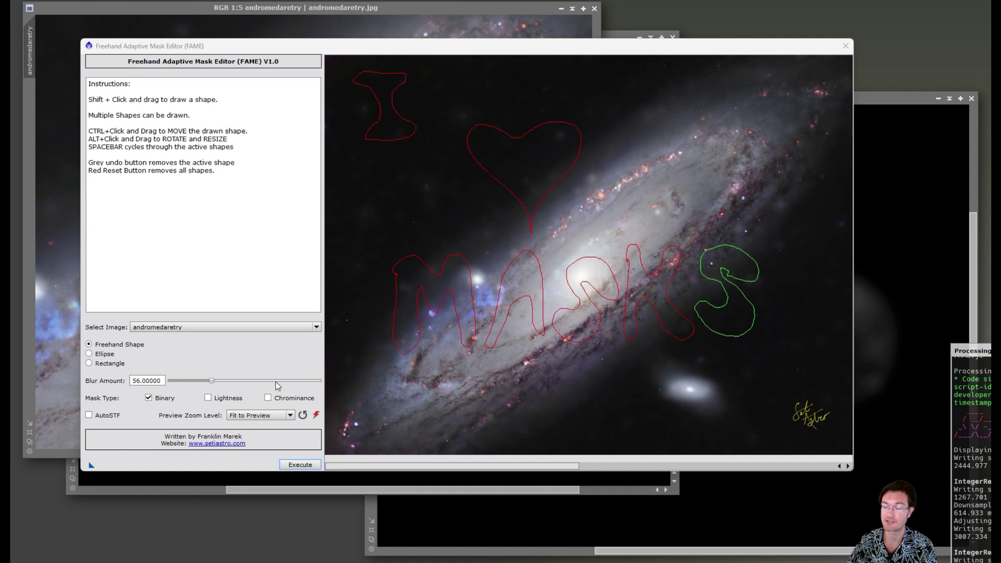
Step: Execute FAME on the I ♥ MASKS shapes to create andromedaretry_FAME_Mask_bin1 at blur 56
left_click(296, 465)
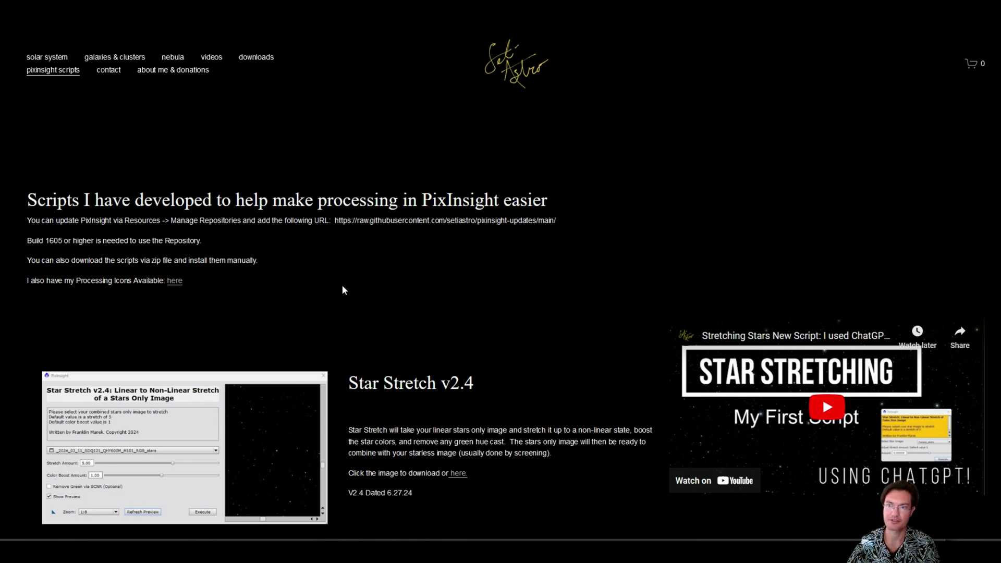
Step: Scroll the SetiAstro scripts page down to the FAME V1.0 download entry
scroll(485, 313, "down", 10)
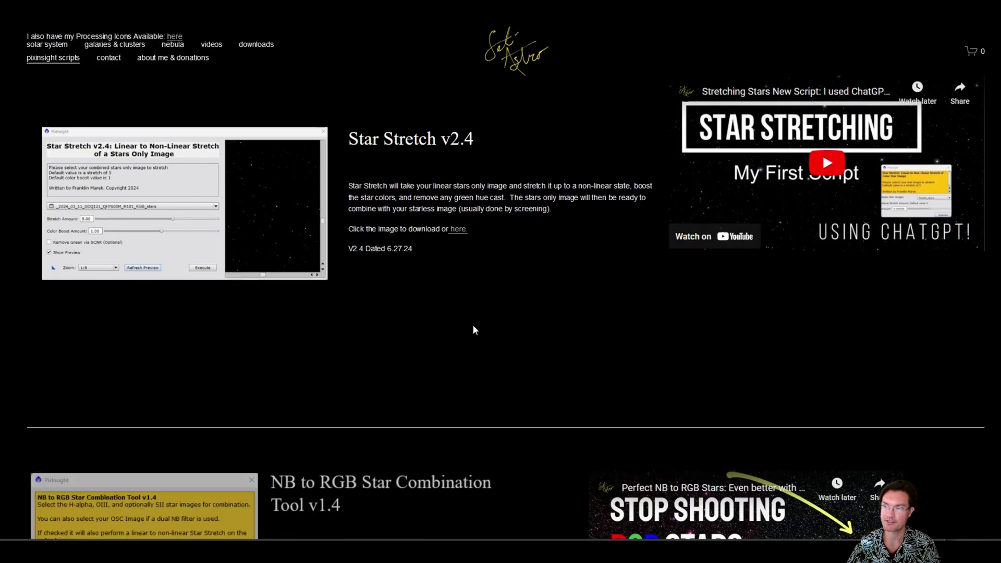
scroll(473, 324, "down", 12)
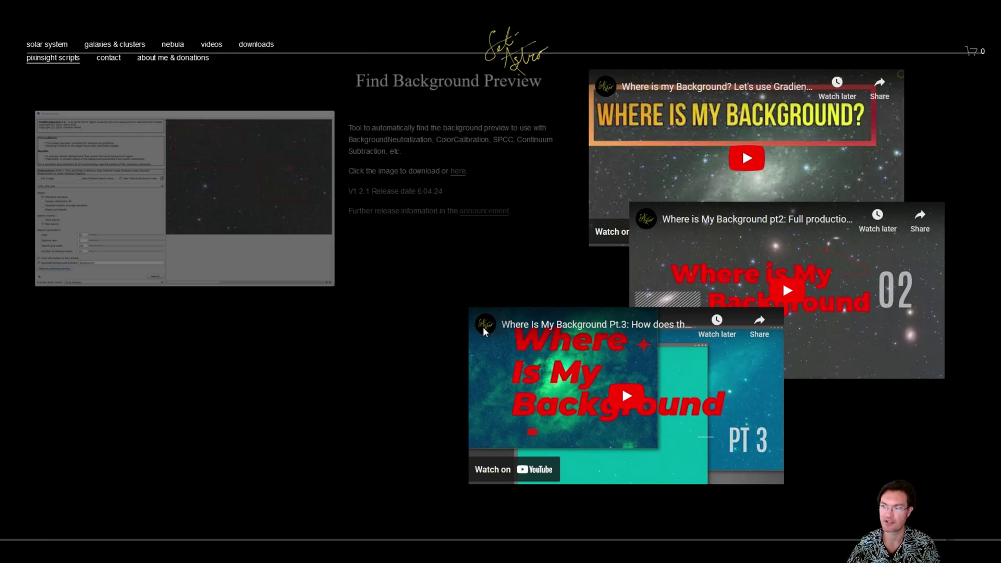
scroll(482, 332, "down", 15)
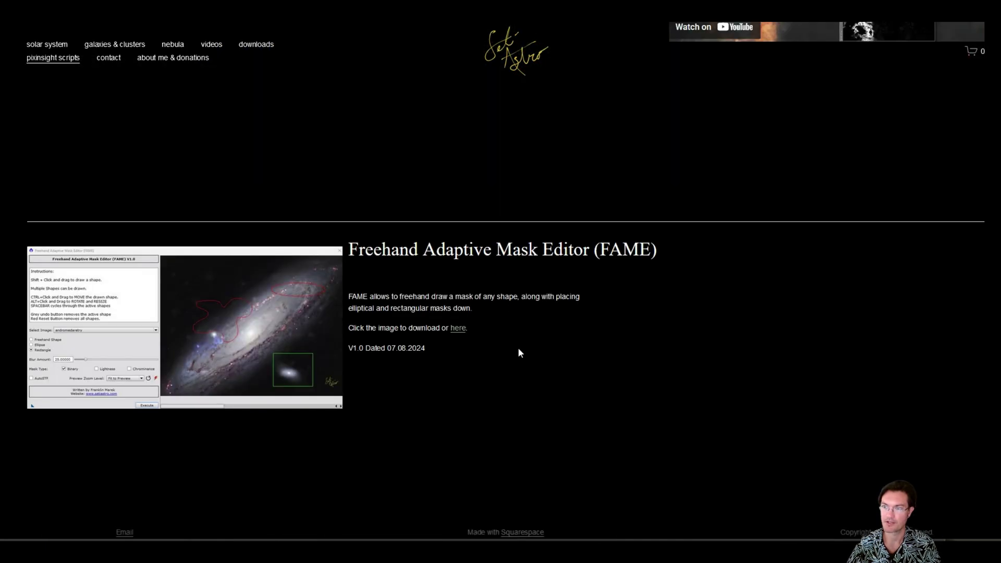